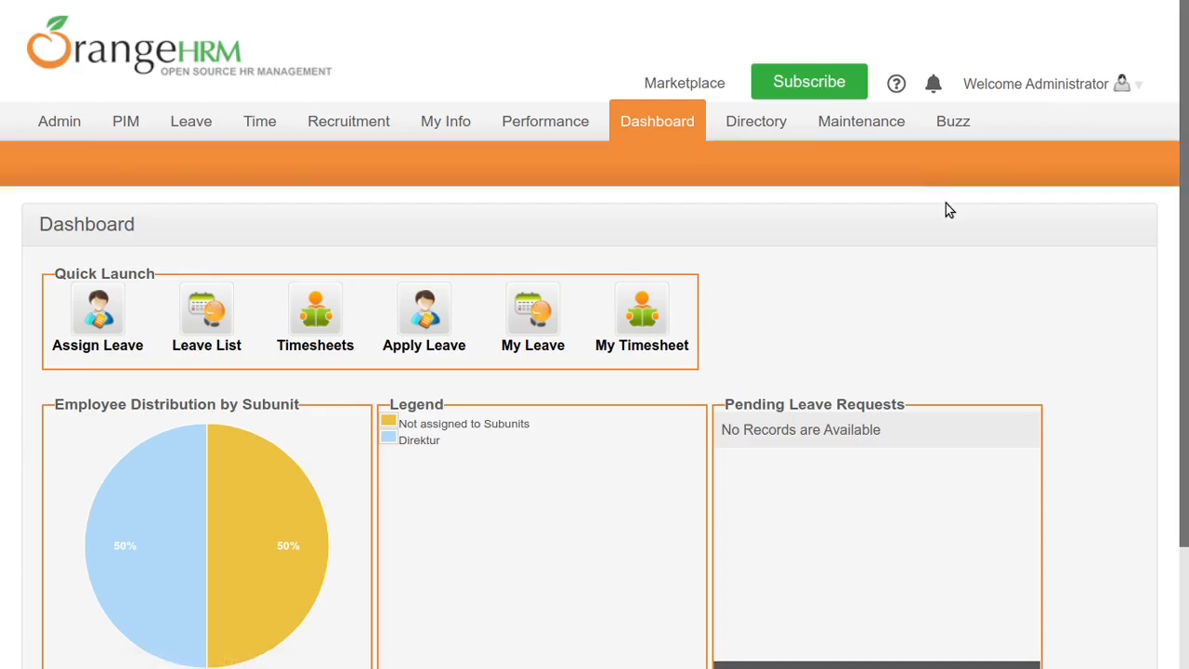
Step: Set the leave period to start on January 1 in the Leave module and save it
mouse_move(352, 139)
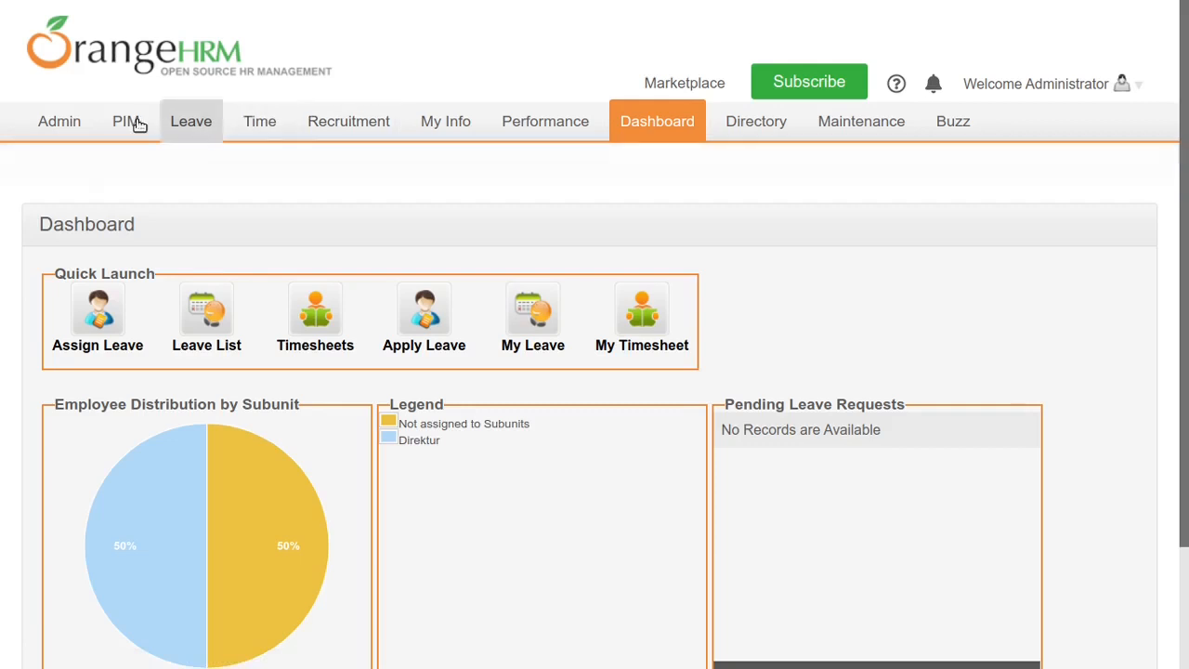
mouse_move(288, 135)
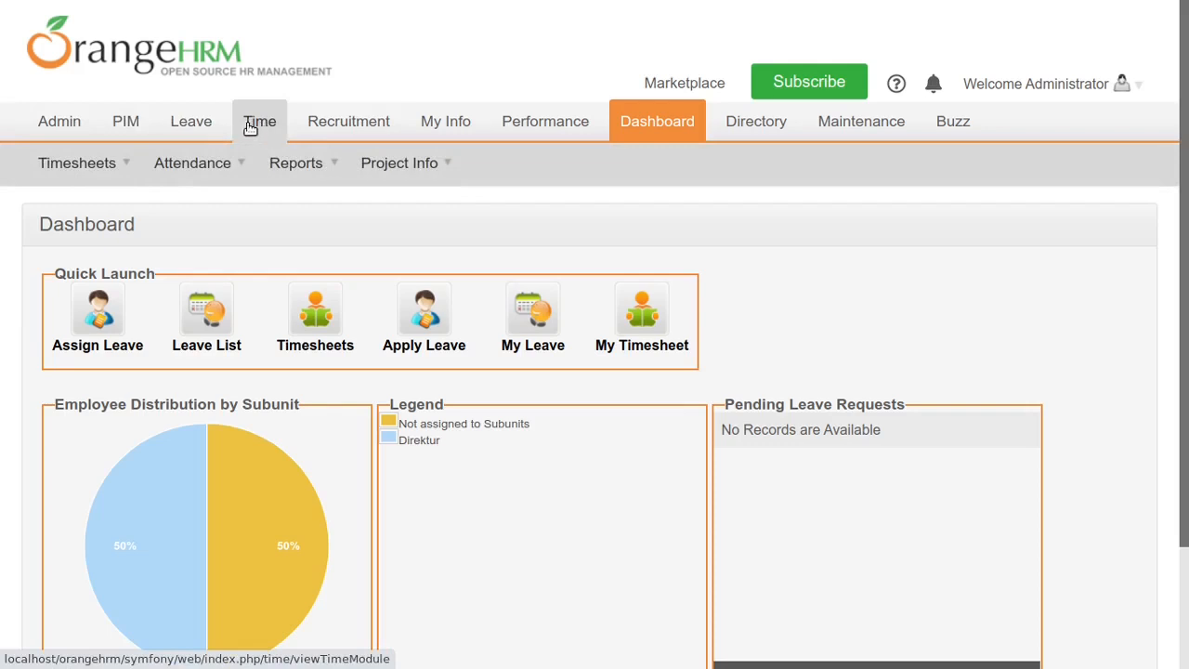
click(194, 128)
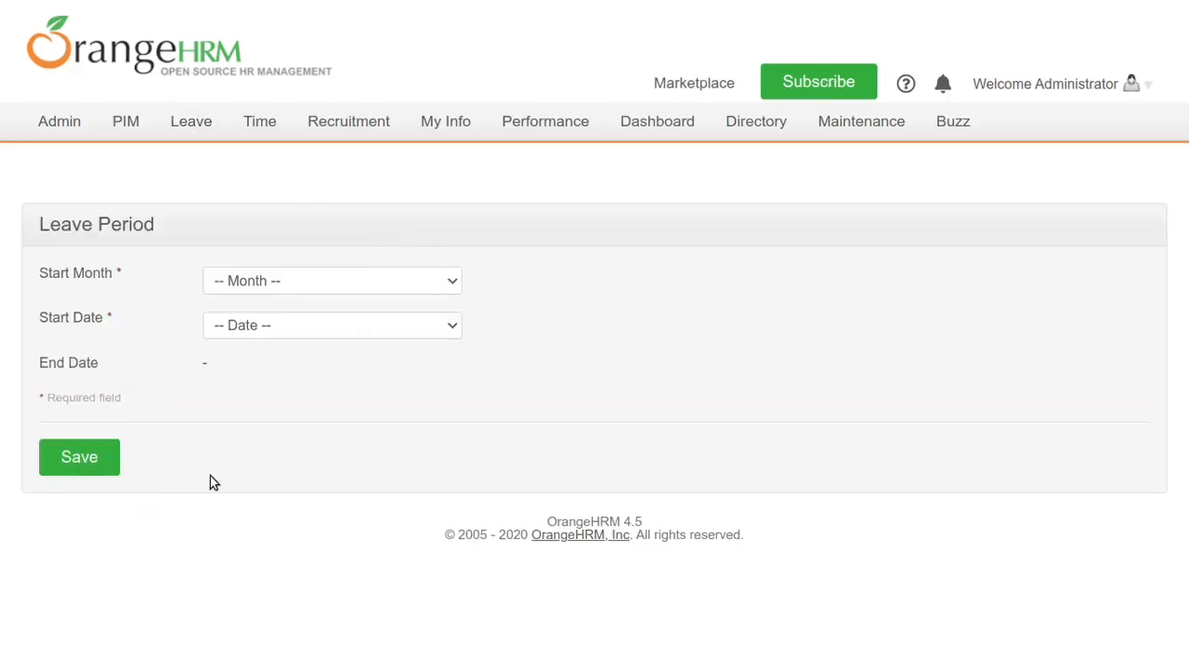
click(378, 283)
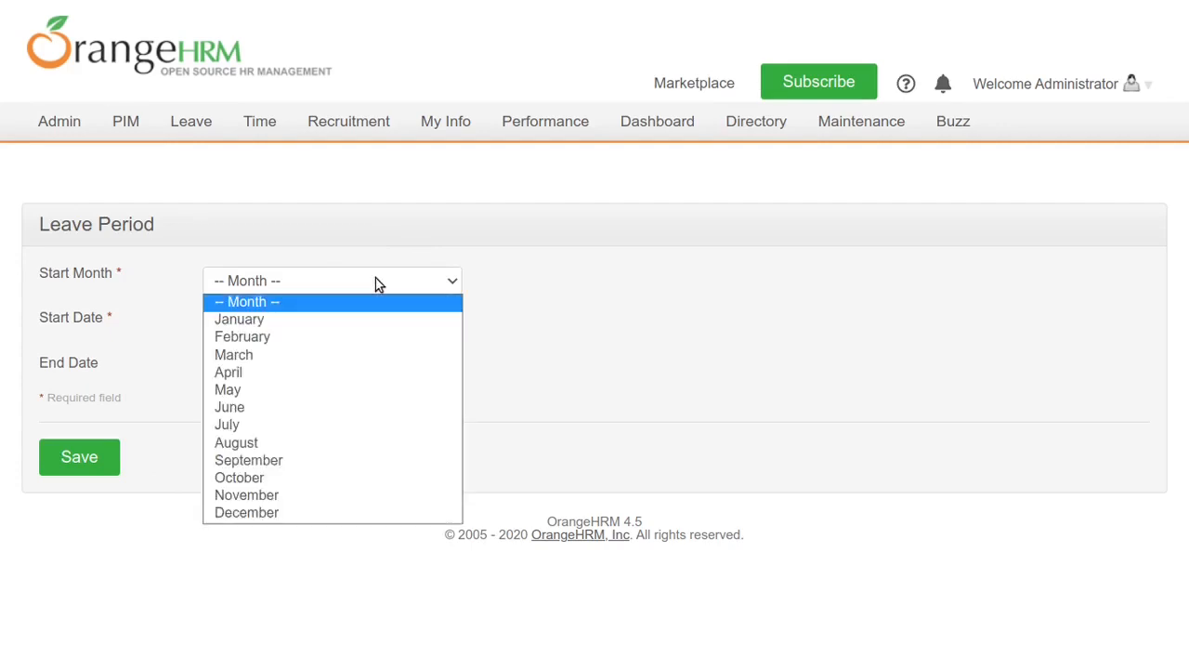
click(355, 323)
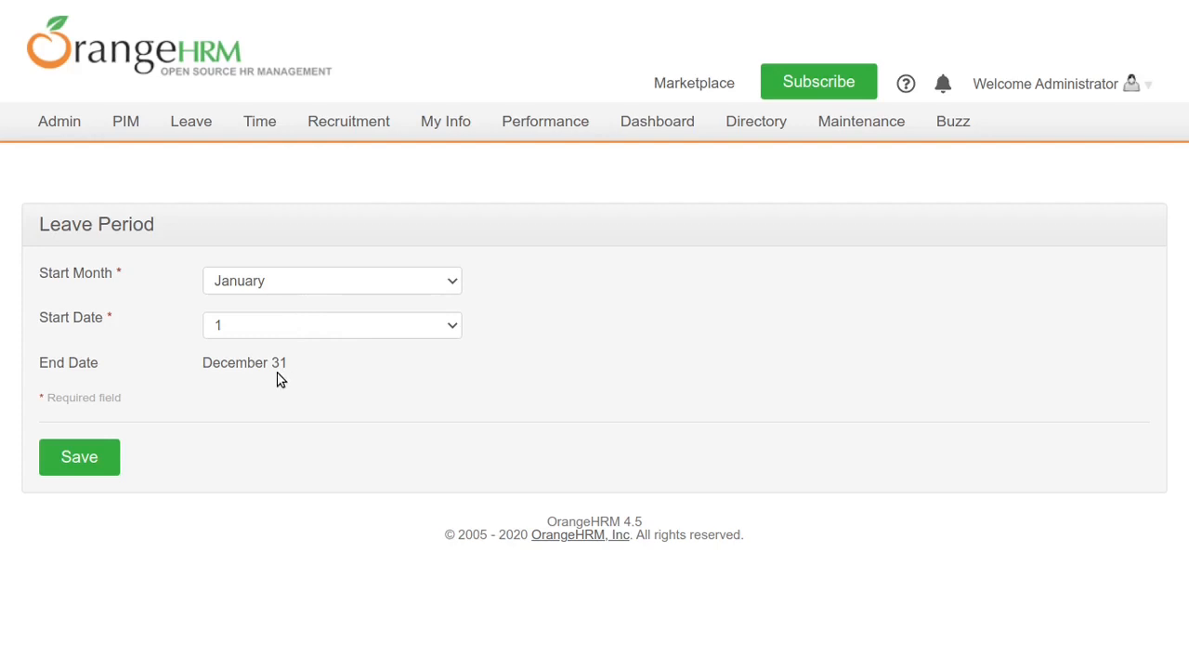
click(81, 456)
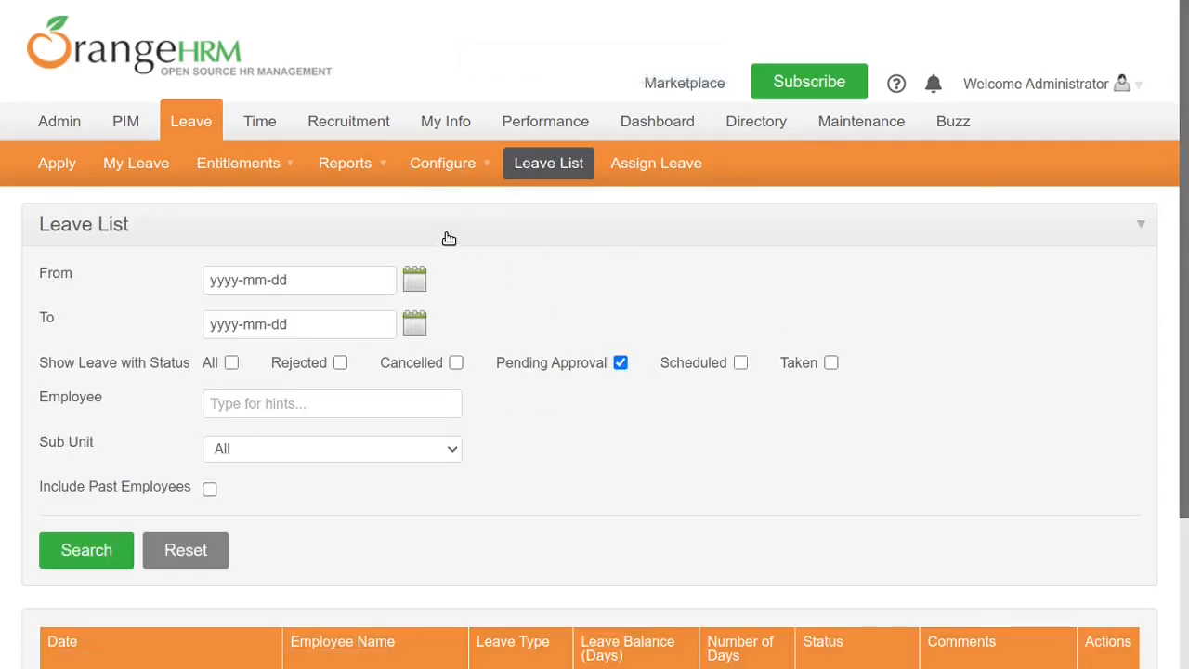
Step: Open the holidays configuration of the Leave module
mouse_move(273, 178)
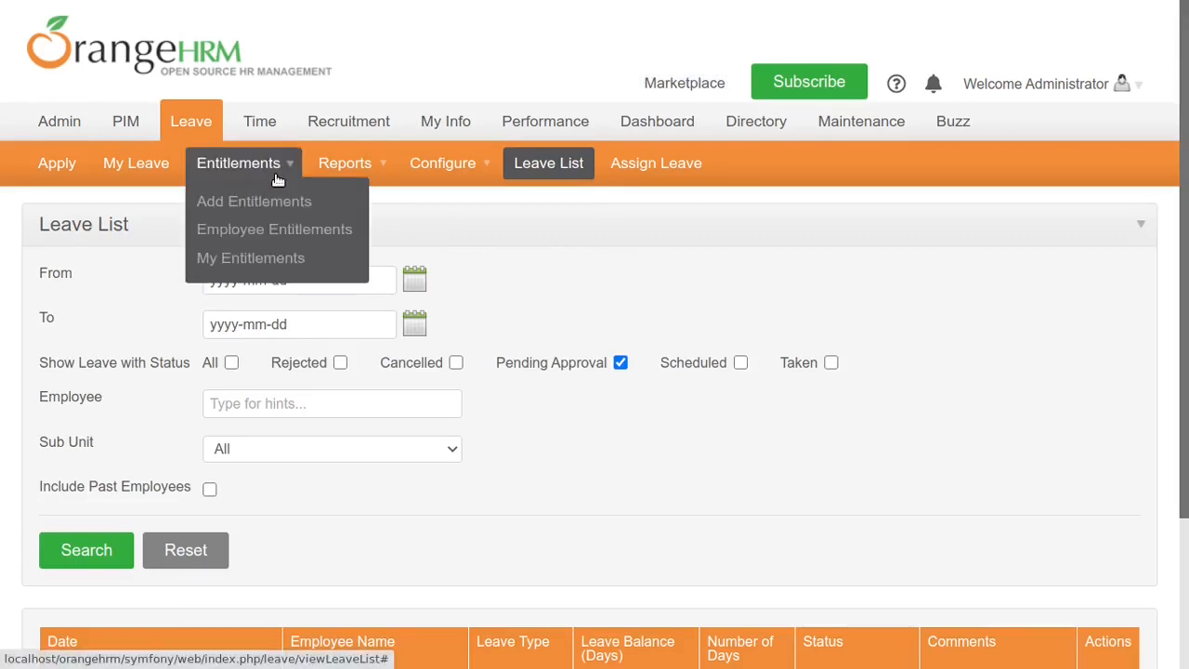
mouse_move(465, 167)
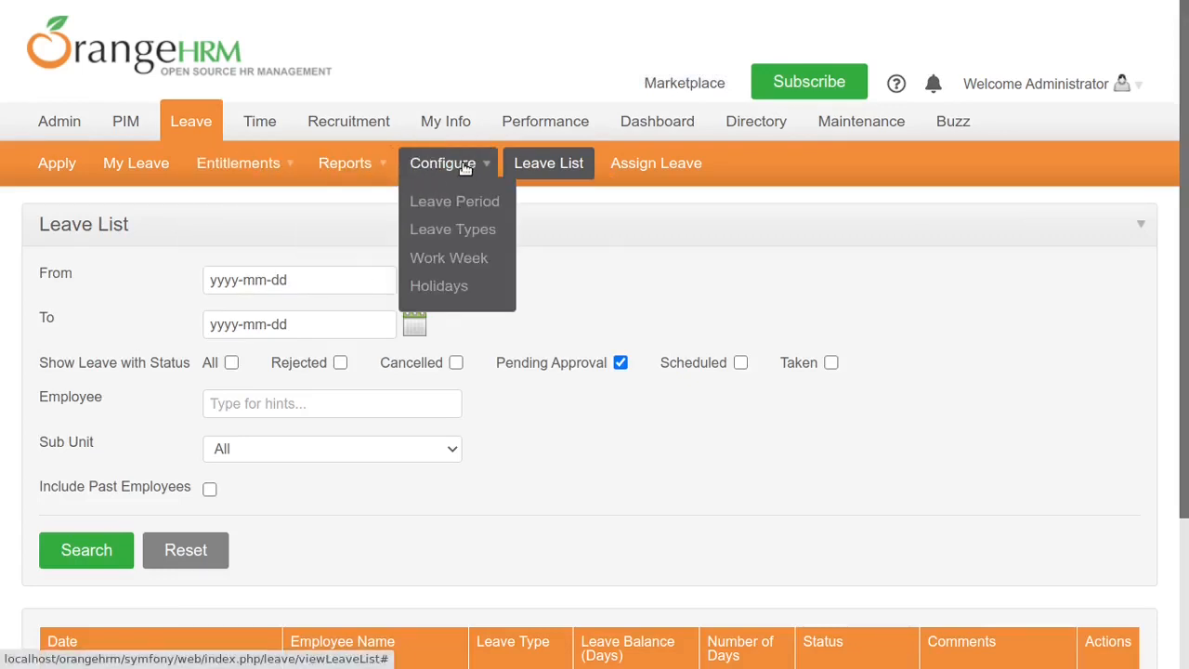
click(465, 291)
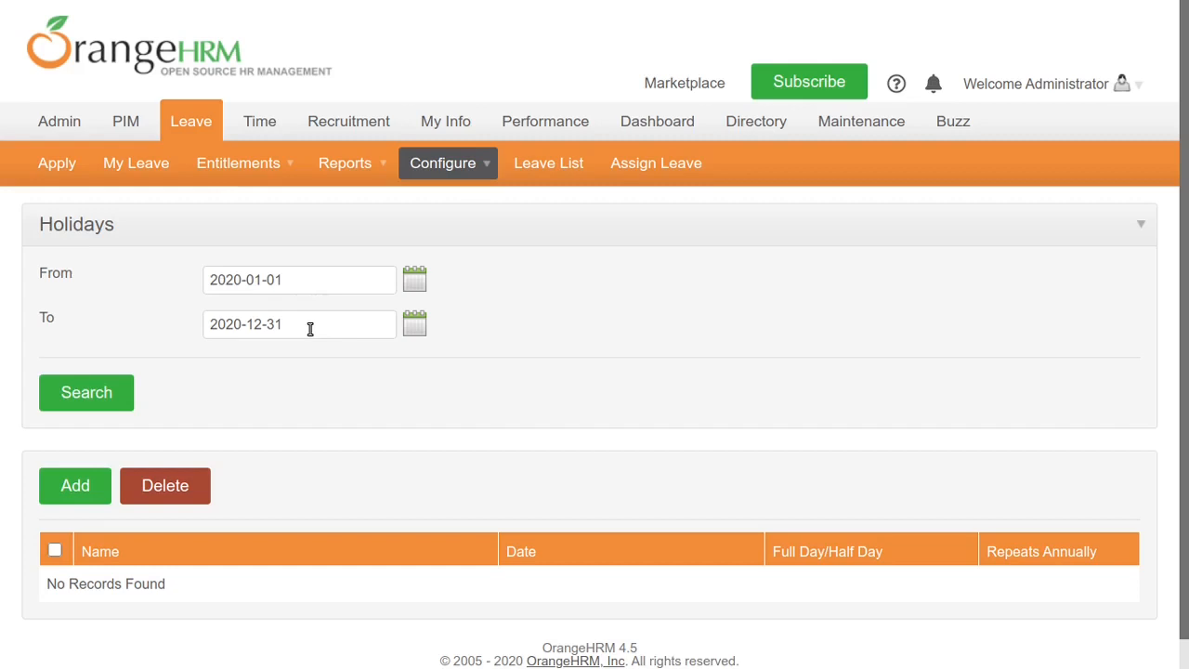
Step: Set the holiday search range to start and end on 2020-12-24
click(412, 283)
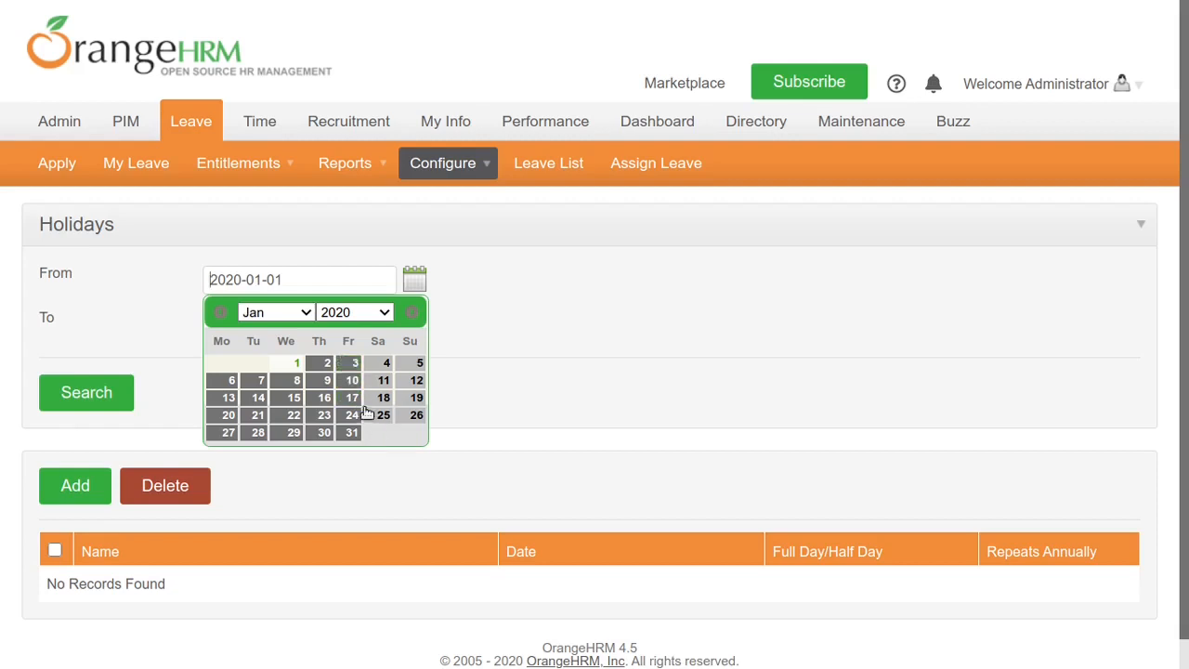
click(307, 314)
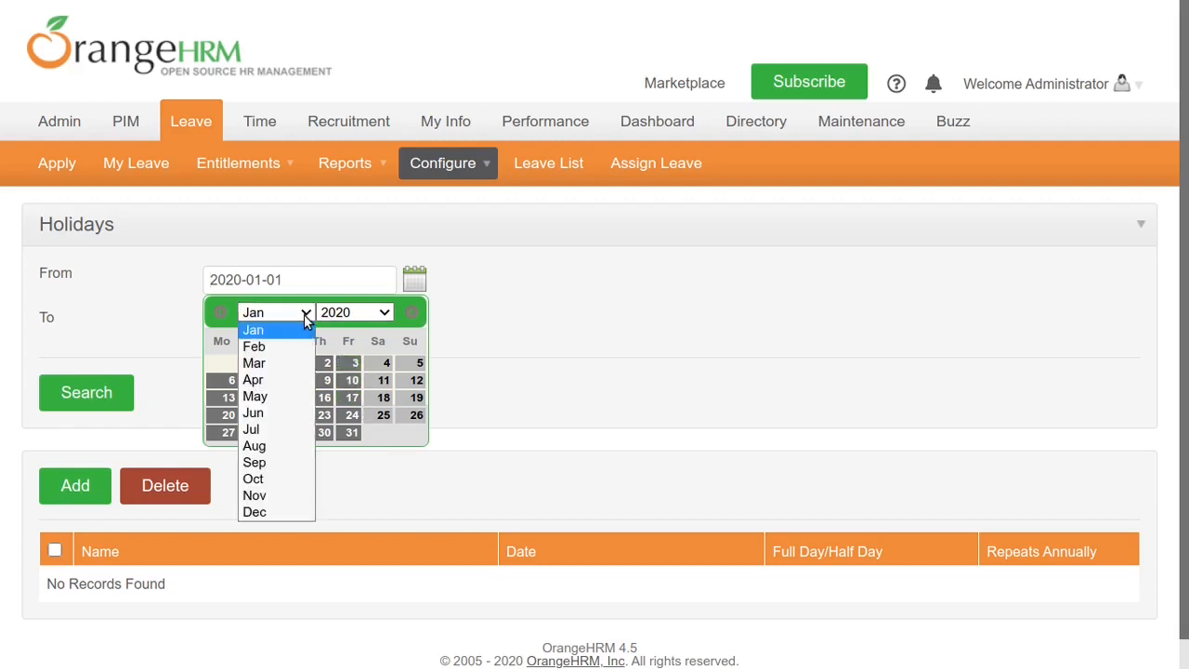
click(279, 512)
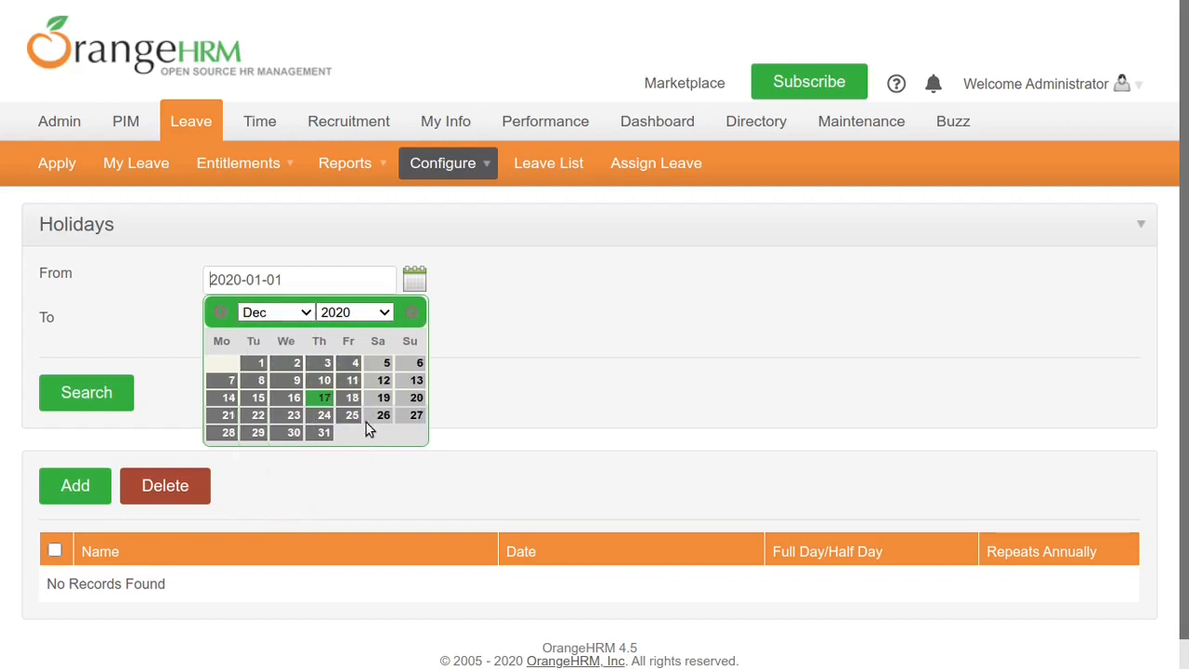
click(323, 415)
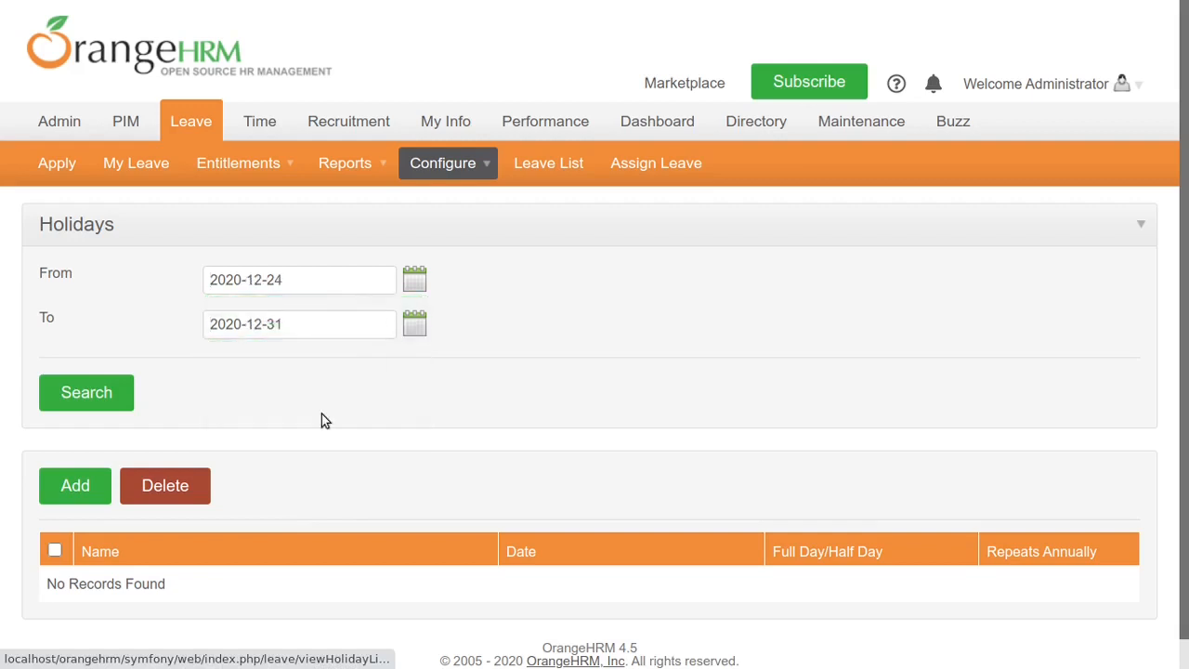
click(324, 307)
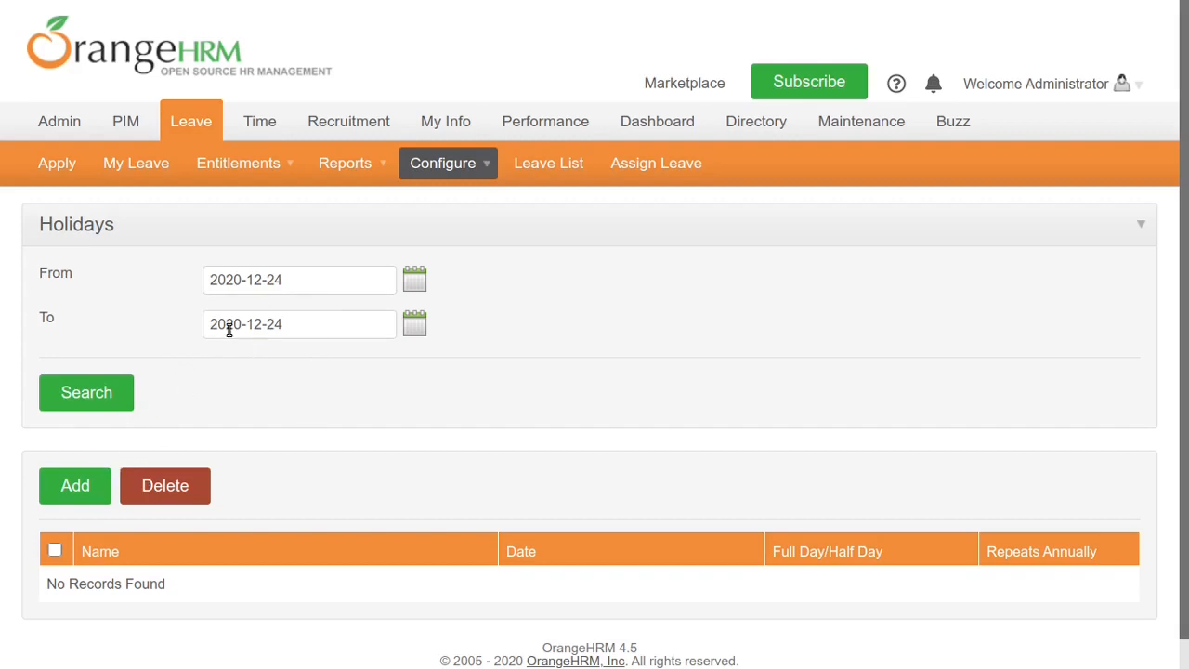
Step: Add a holiday named "Cuti Bersama Hari Natal" dated 2020-12-24 and save it
click(95, 491)
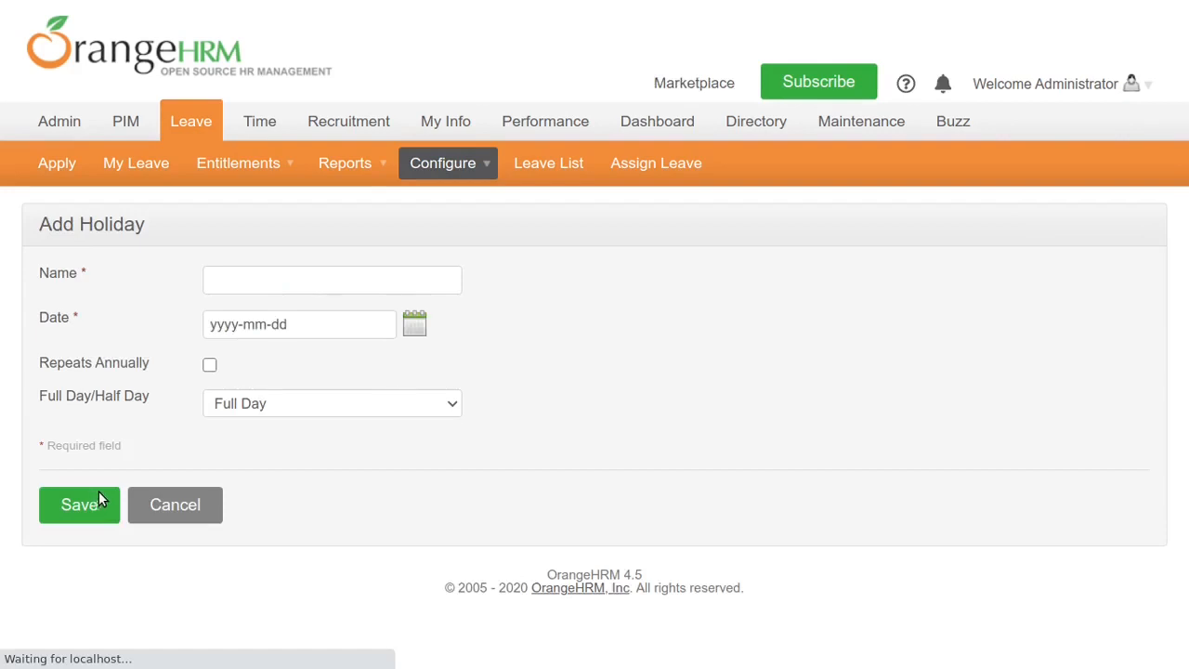
click(301, 284)
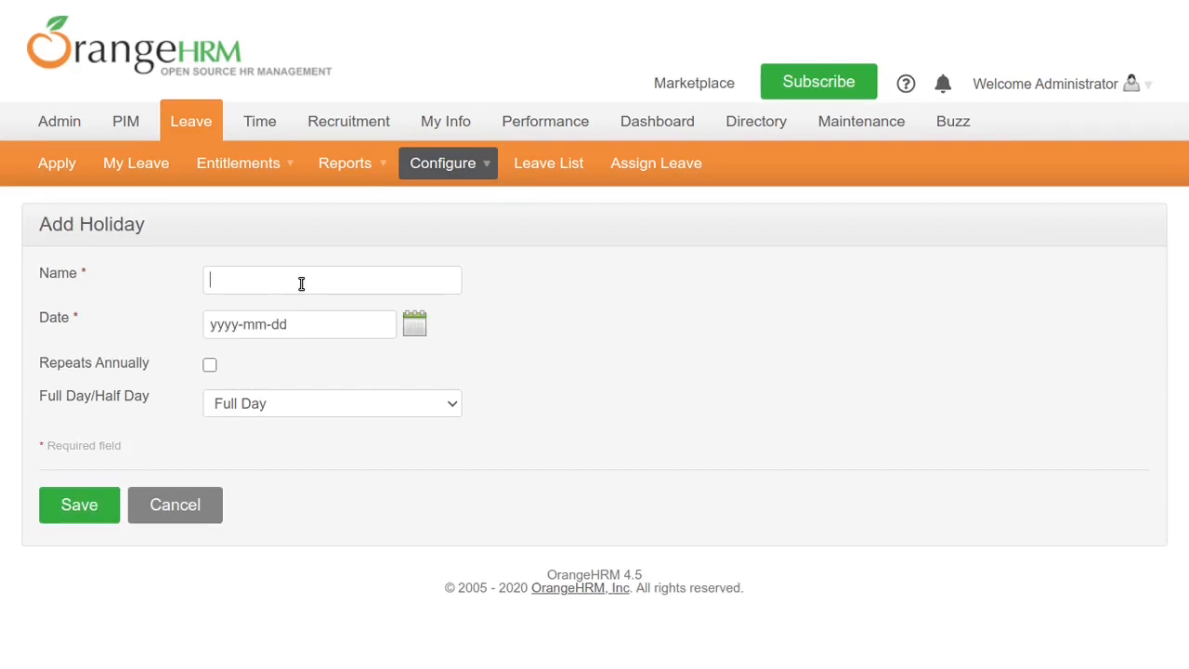
text(Cuti Bersama)
click(414, 333)
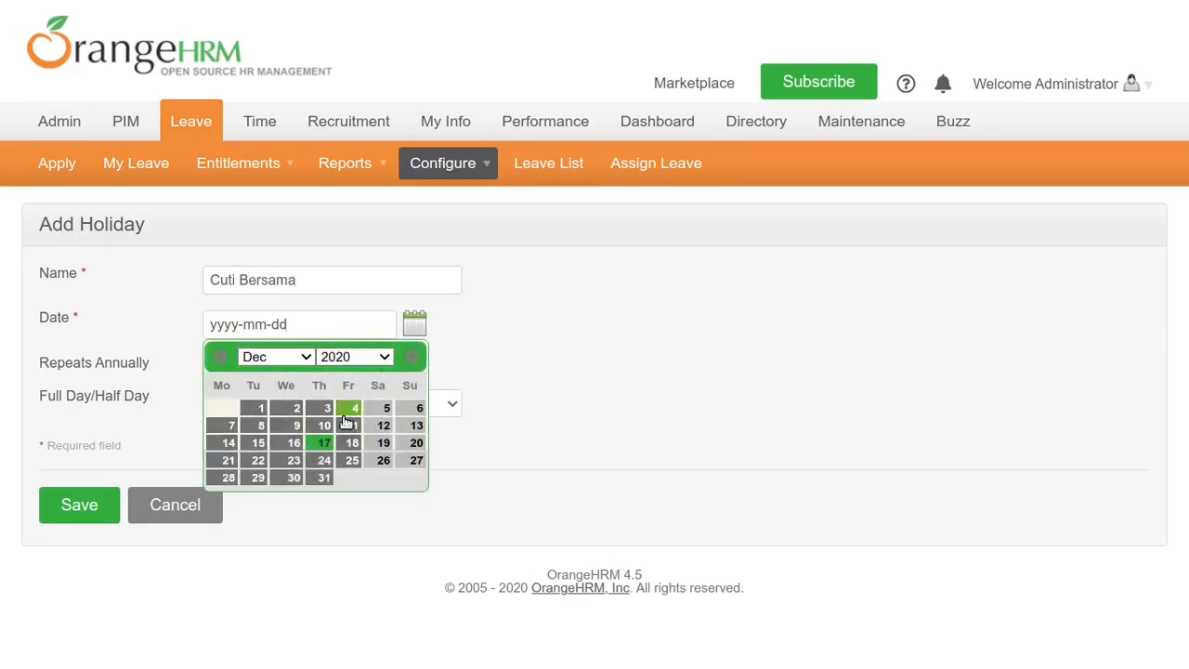
click(325, 459)
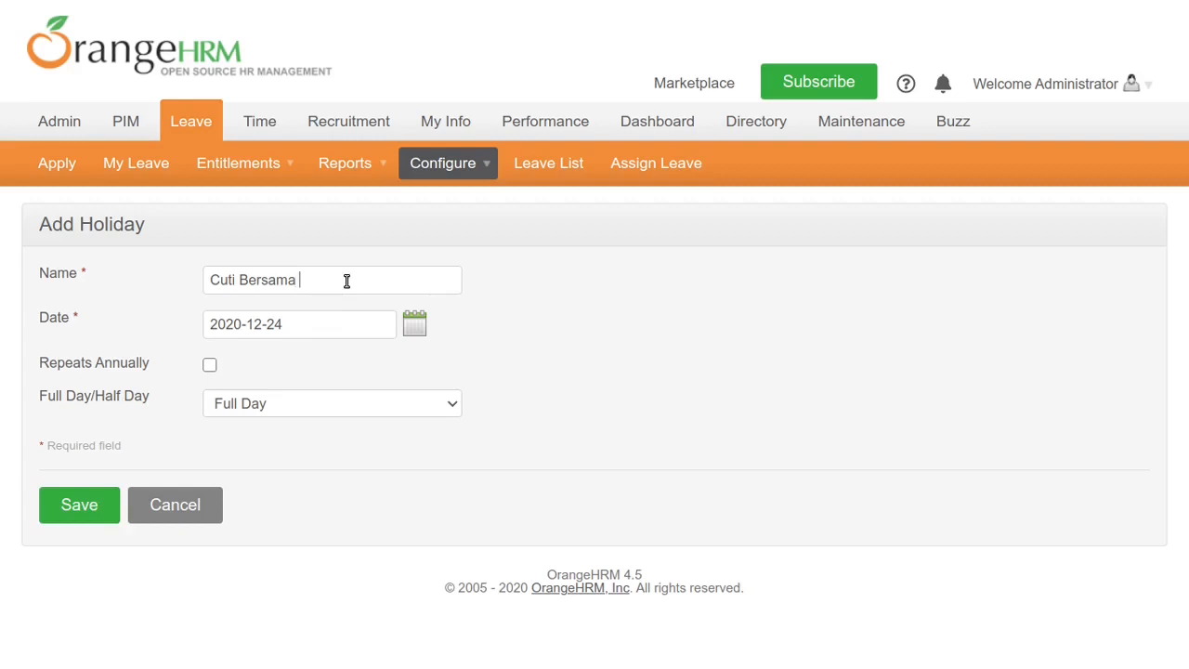
text(Hari  Natal)
click(88, 499)
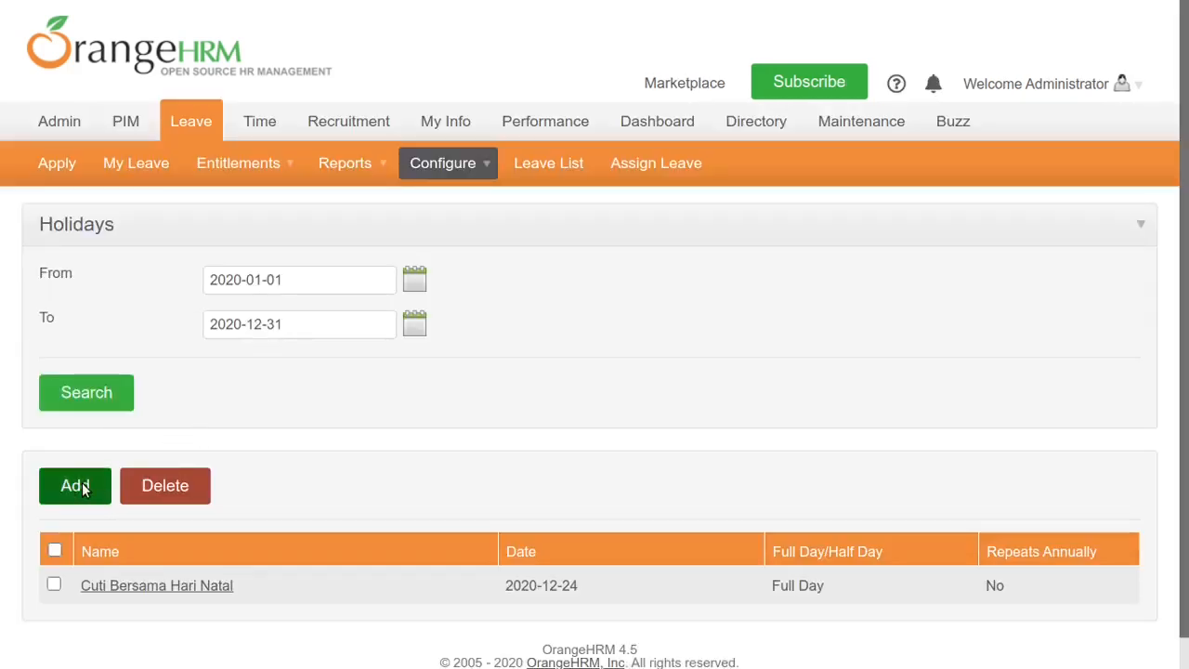
Step: Start another holiday entry and name it "Cuti Bersama Menjelang Tahun Baru"
click(82, 489)
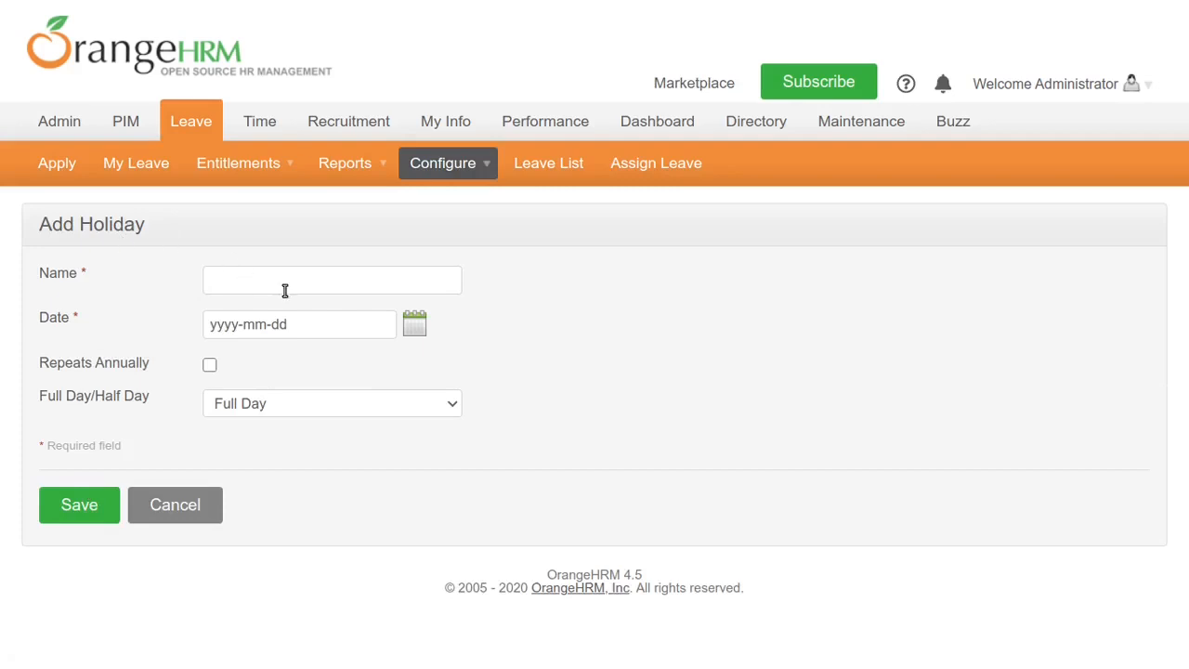
click(278, 280)
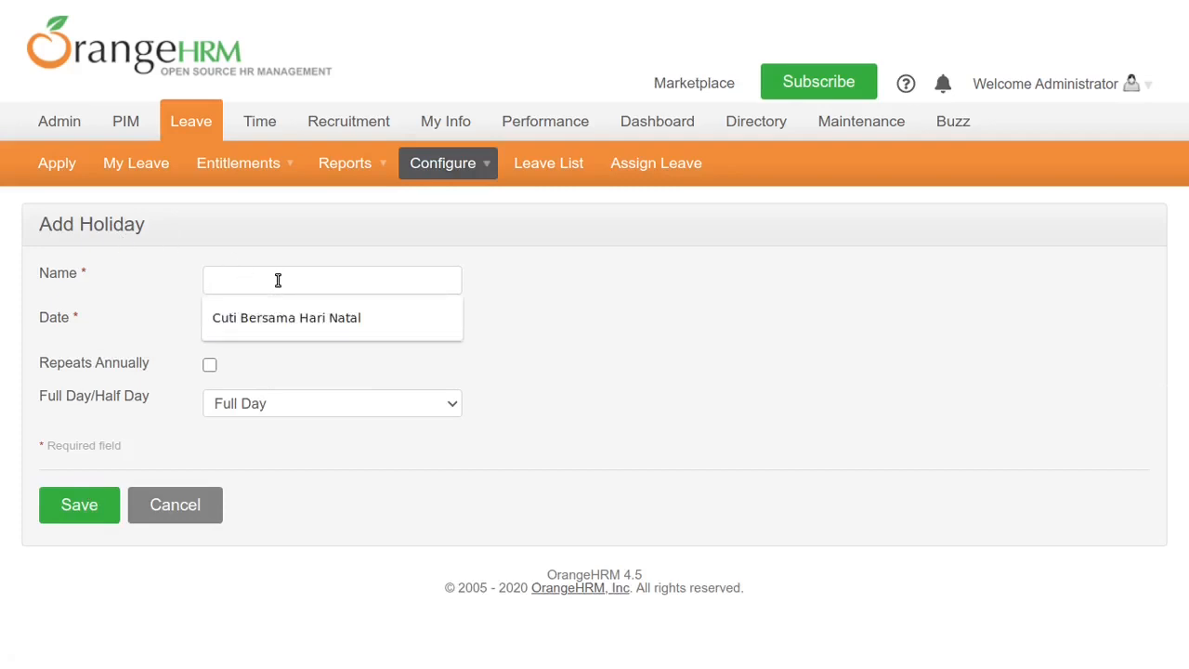
click(309, 317)
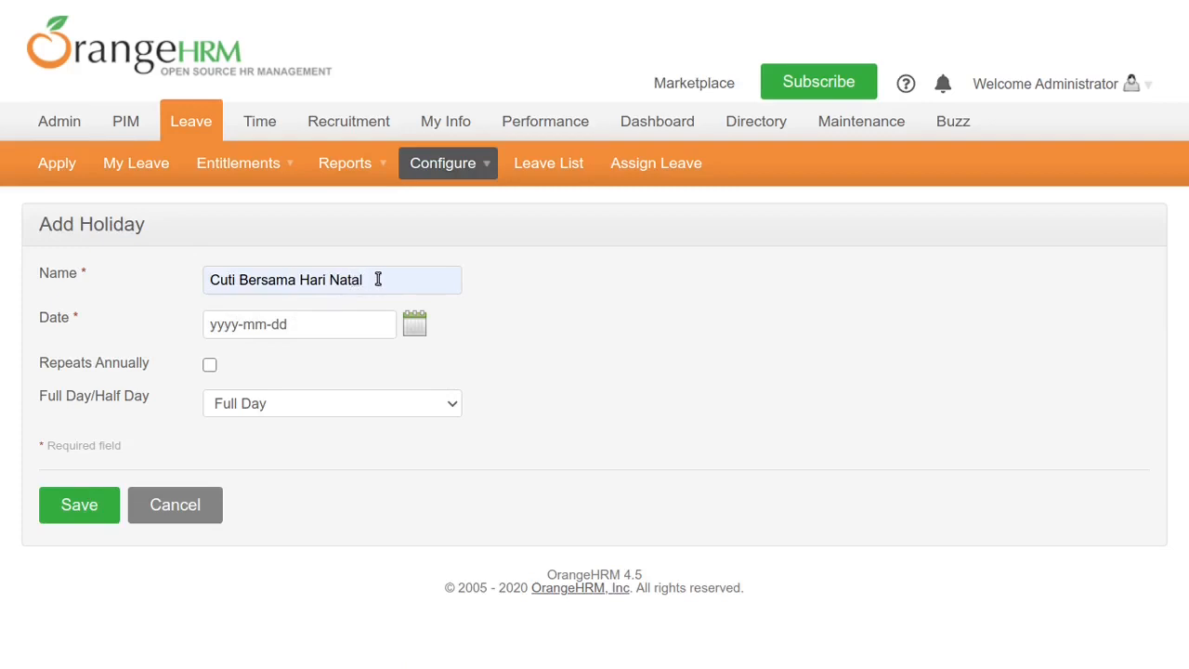
key(BackSpace)
key(BackSpace)
key(BackSpace)
key(BackSpace)
key(BackSpace)
key(BackSpace)
key(BackSpace)
key(BackSpace)
key(BackSpace)
key(BackSpace)
text(Menje)
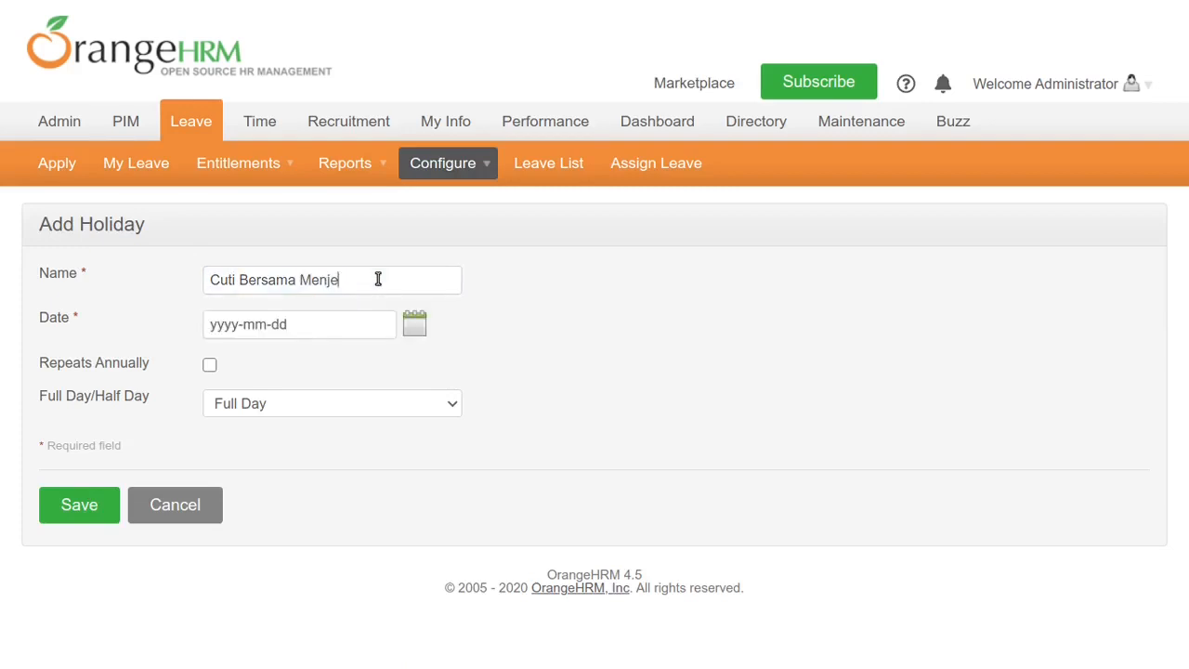
text(lang Tahun Baru)
Step: Date the new holiday 2020-12-31, save it and check the holiday list
click(415, 325)
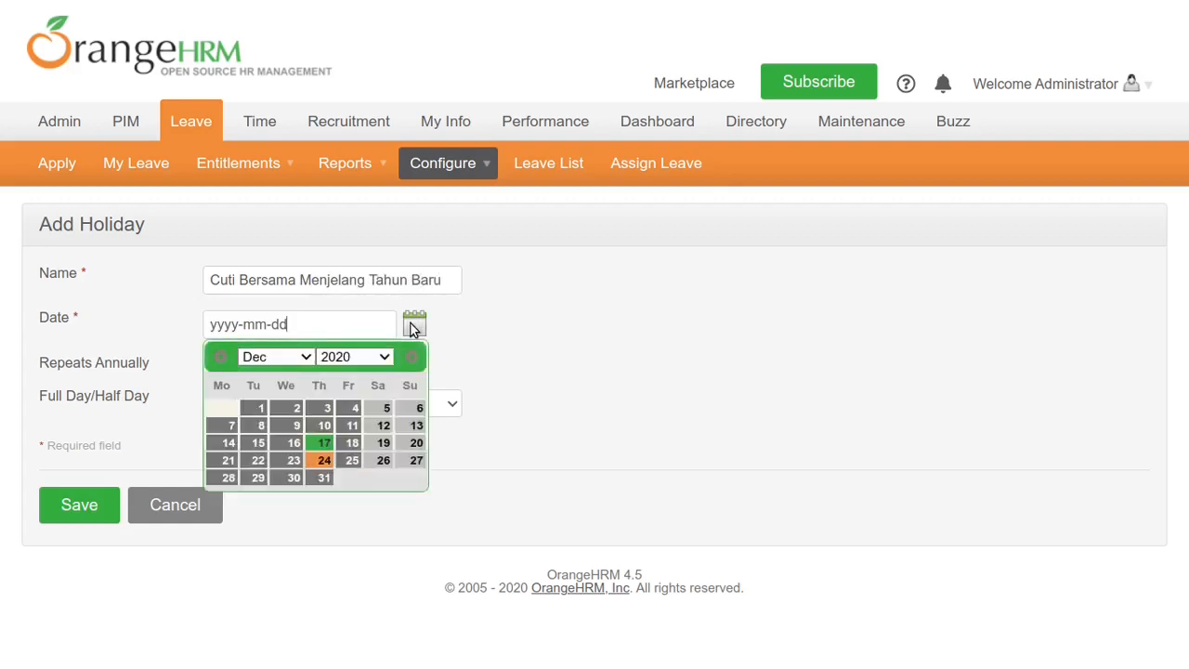
click(323, 477)
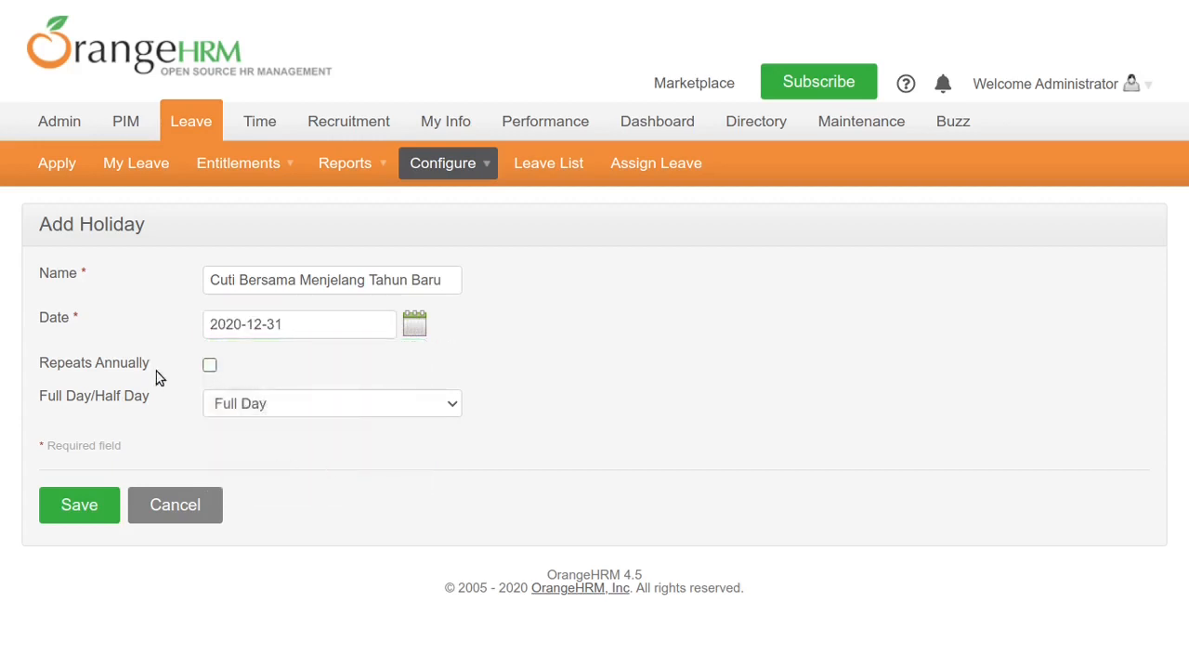
click(66, 497)
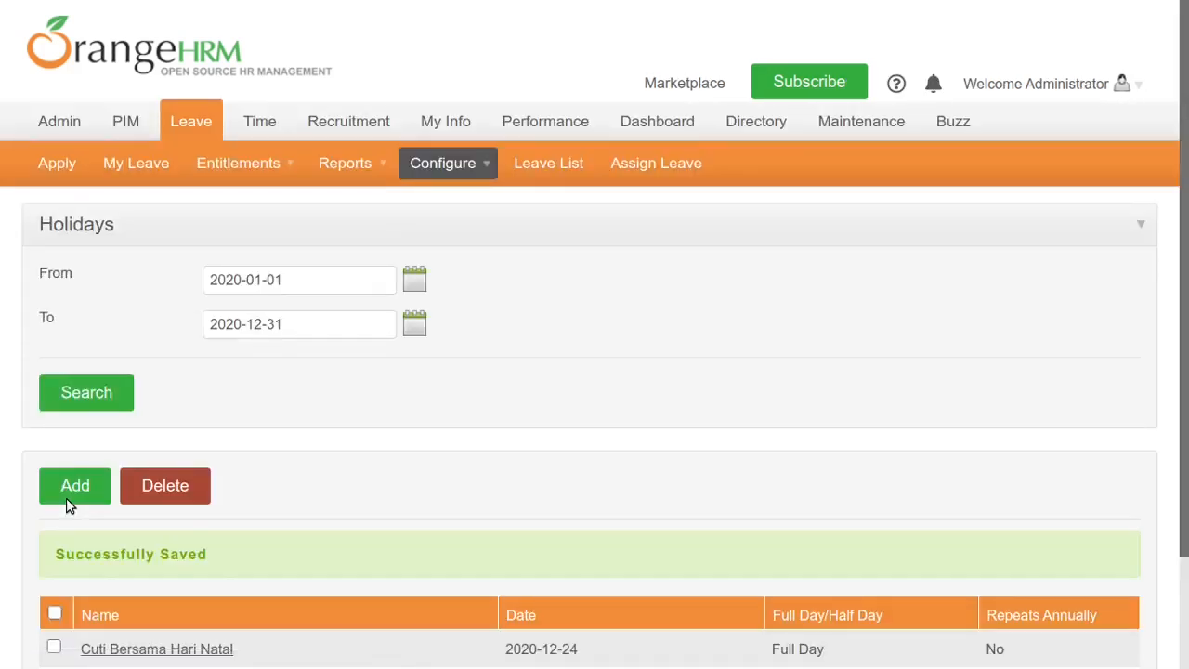
drag(1183, 361, 1185, 437)
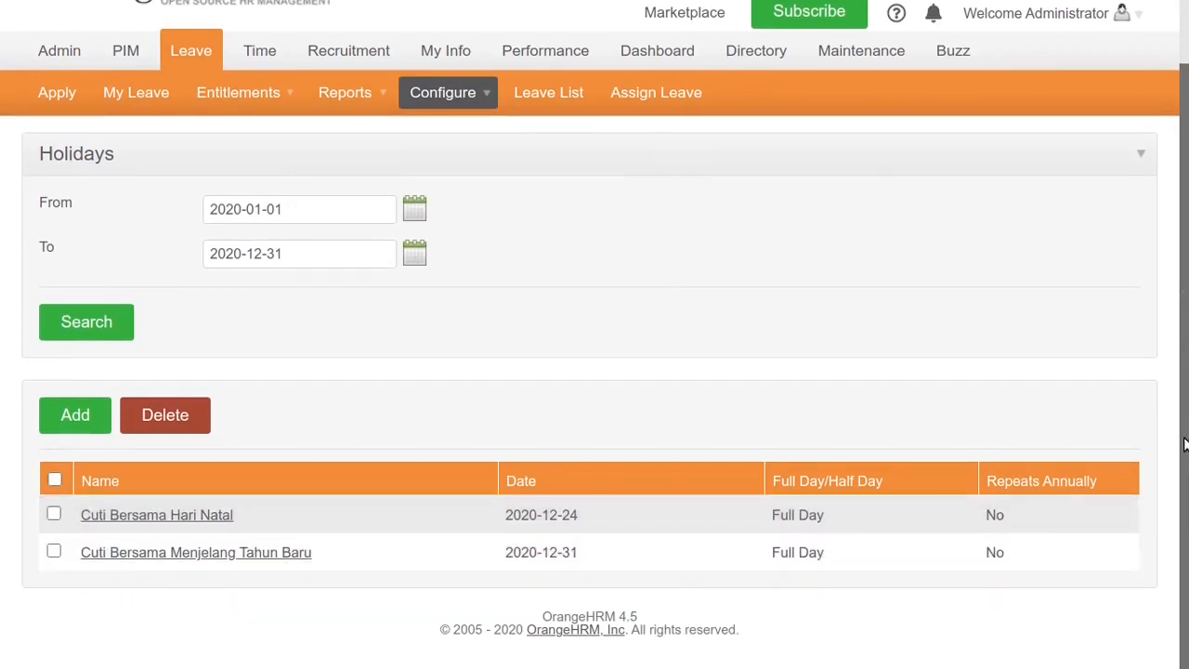
drag(1185, 446, 1181, 346)
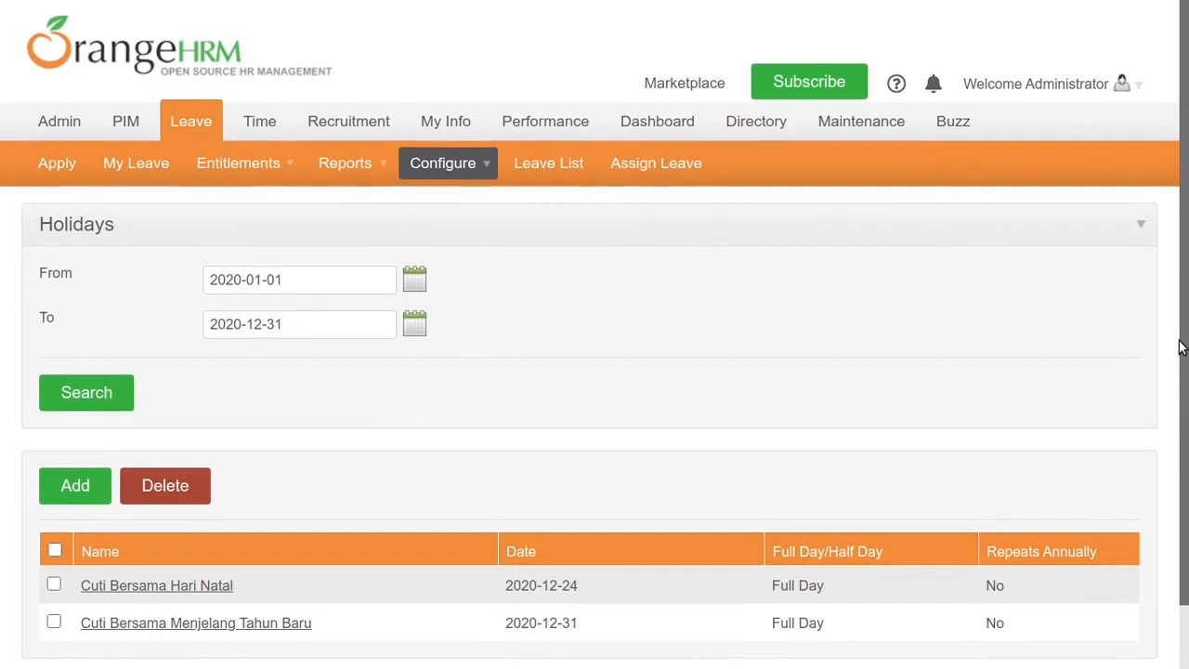
Step: Add a leave type named "Cuti Tahunan" in the Leave configuration and save it
mouse_move(380, 163)
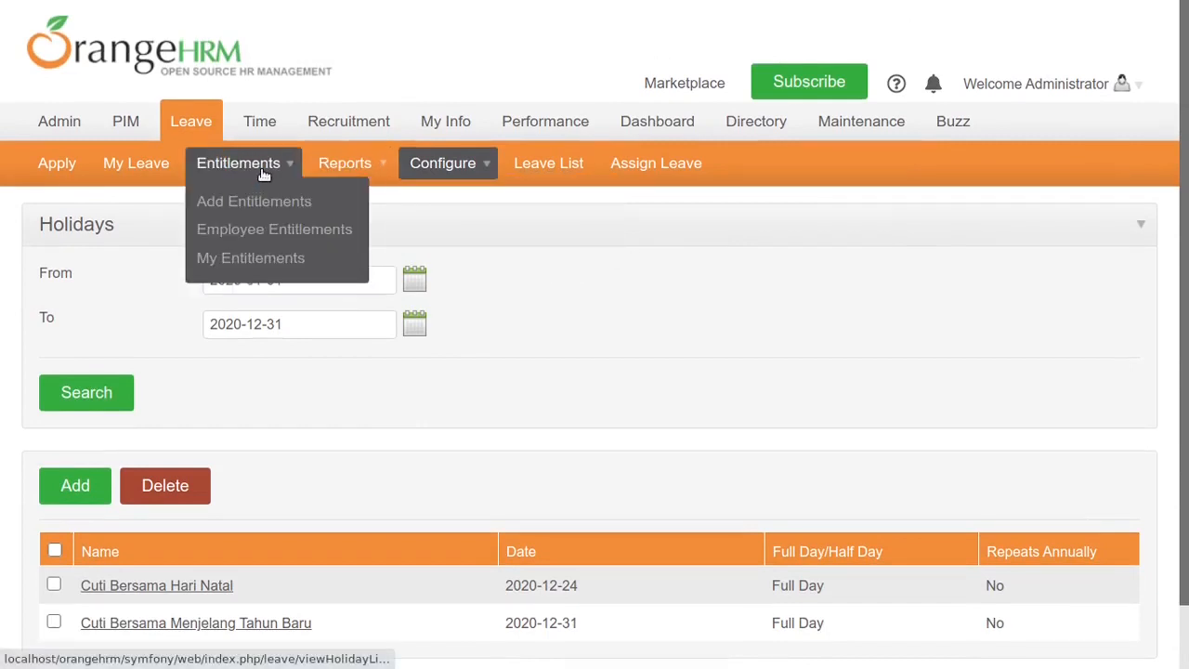
mouse_move(450, 164)
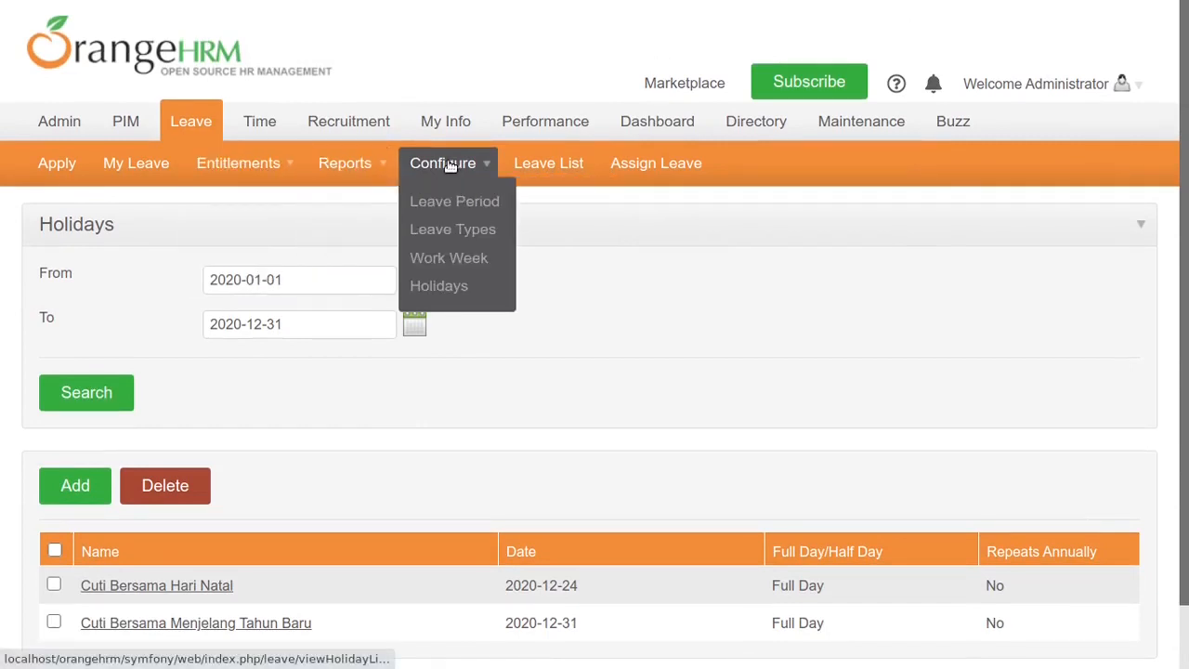
click(455, 232)
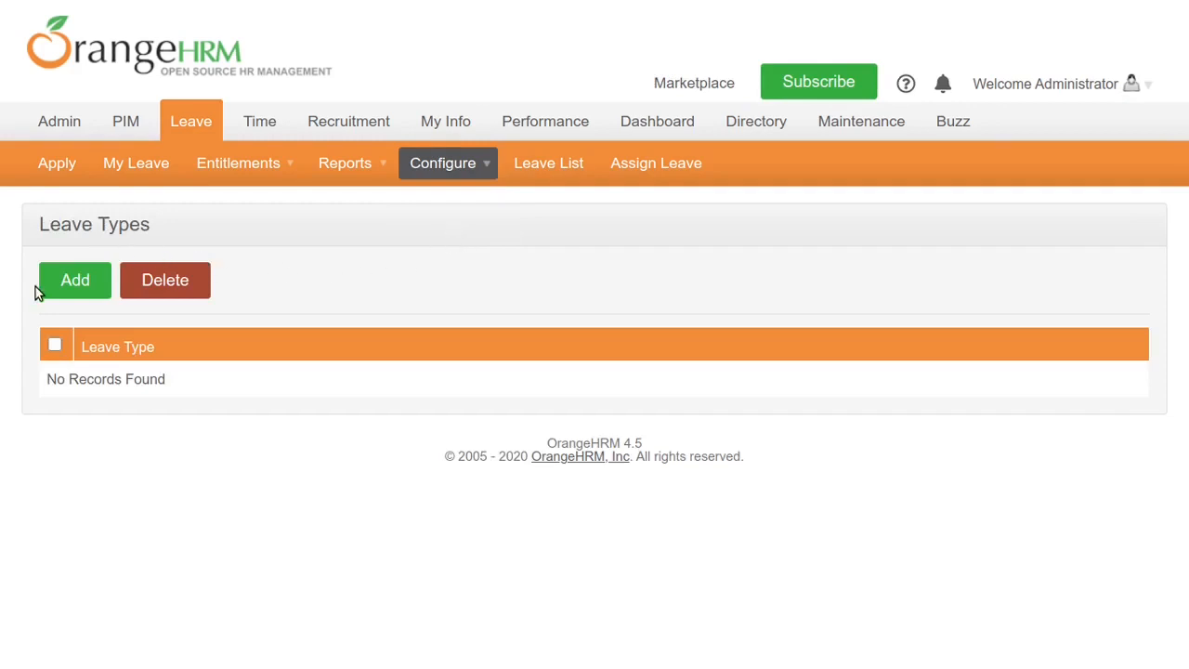
click(74, 283)
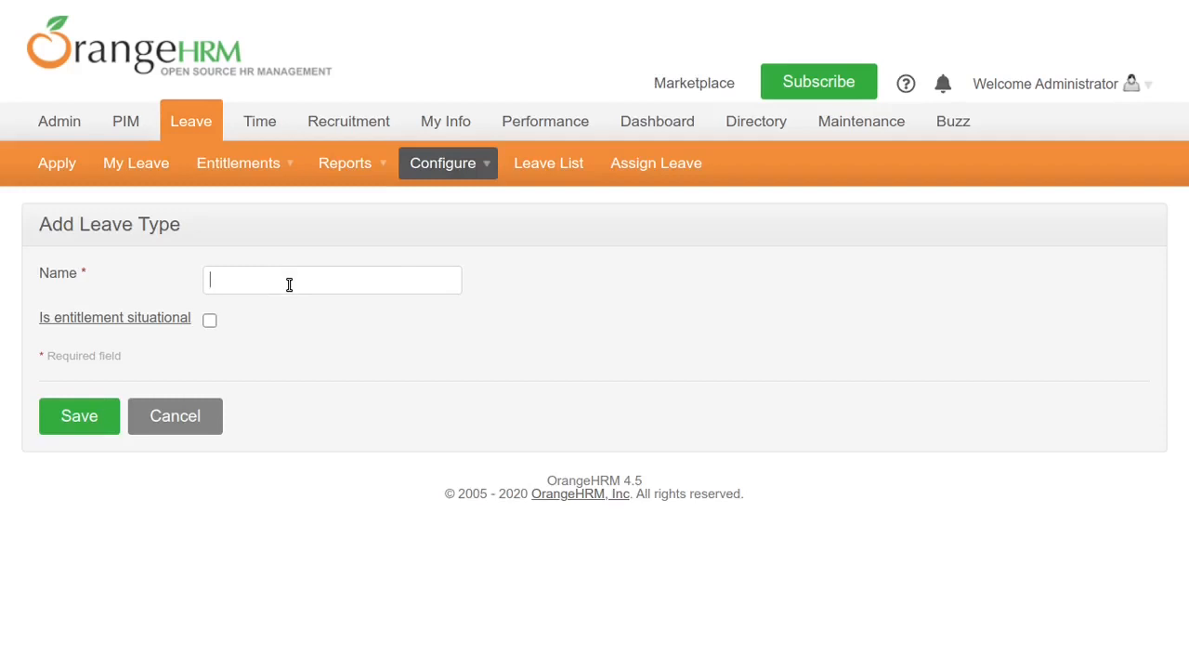
click(289, 284)
text(Cuti Tahunan)
click(68, 422)
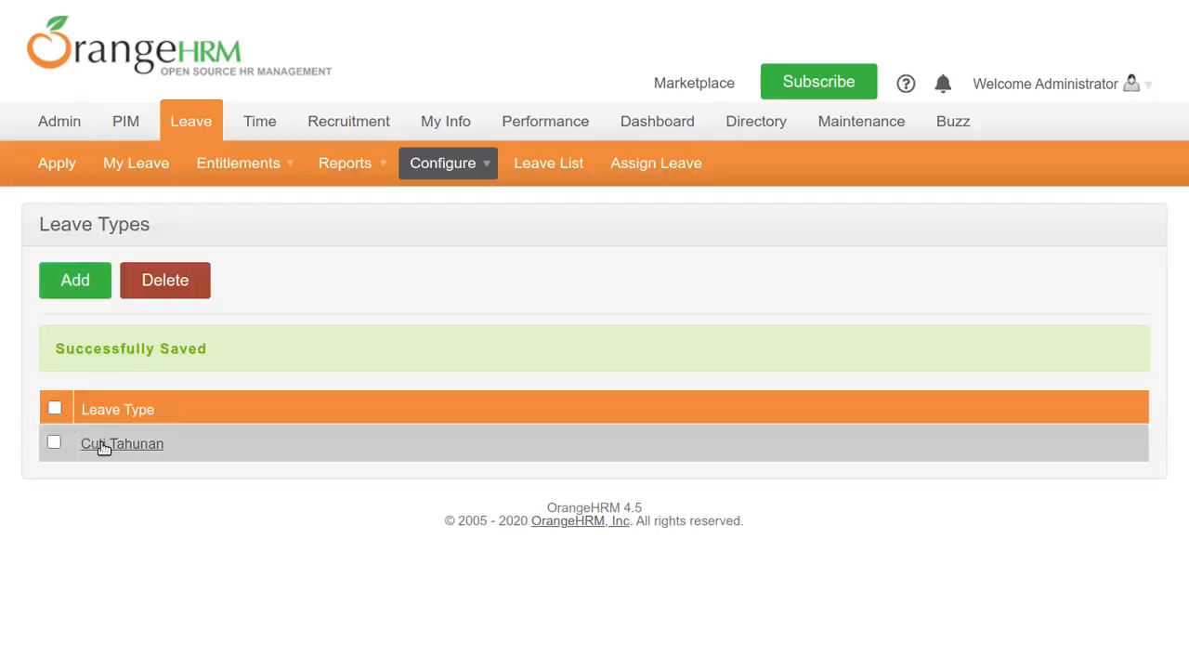
Step: Open the Cuti Tahunan leave type to review its settings
click(116, 444)
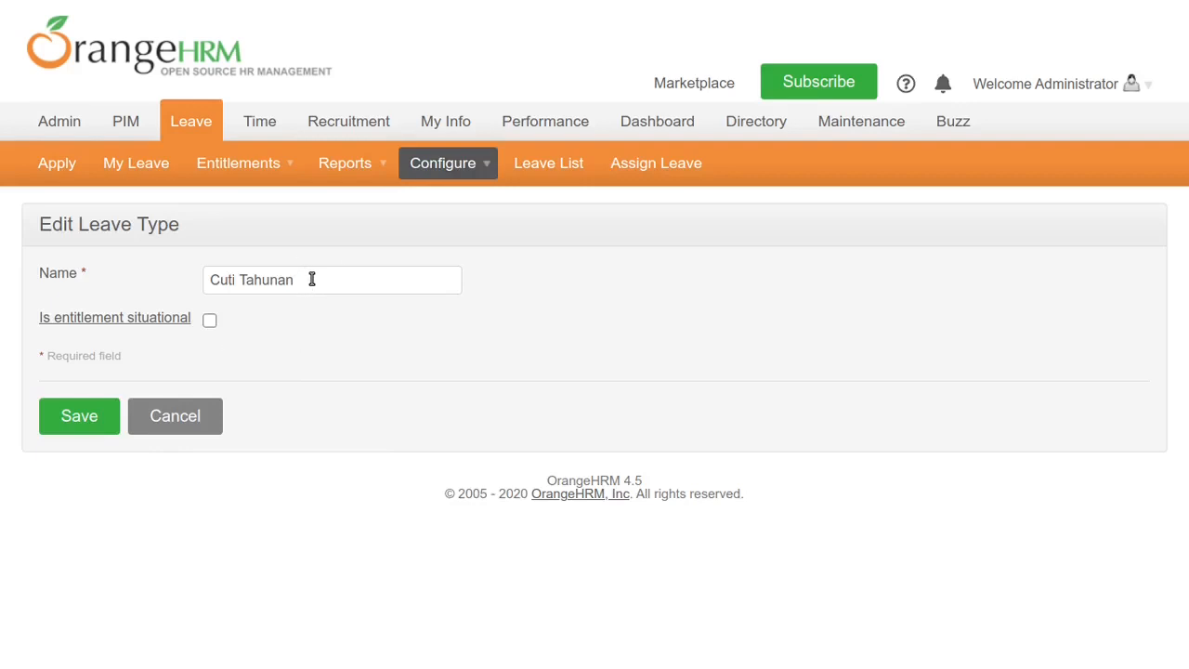
mouse_move(241, 164)
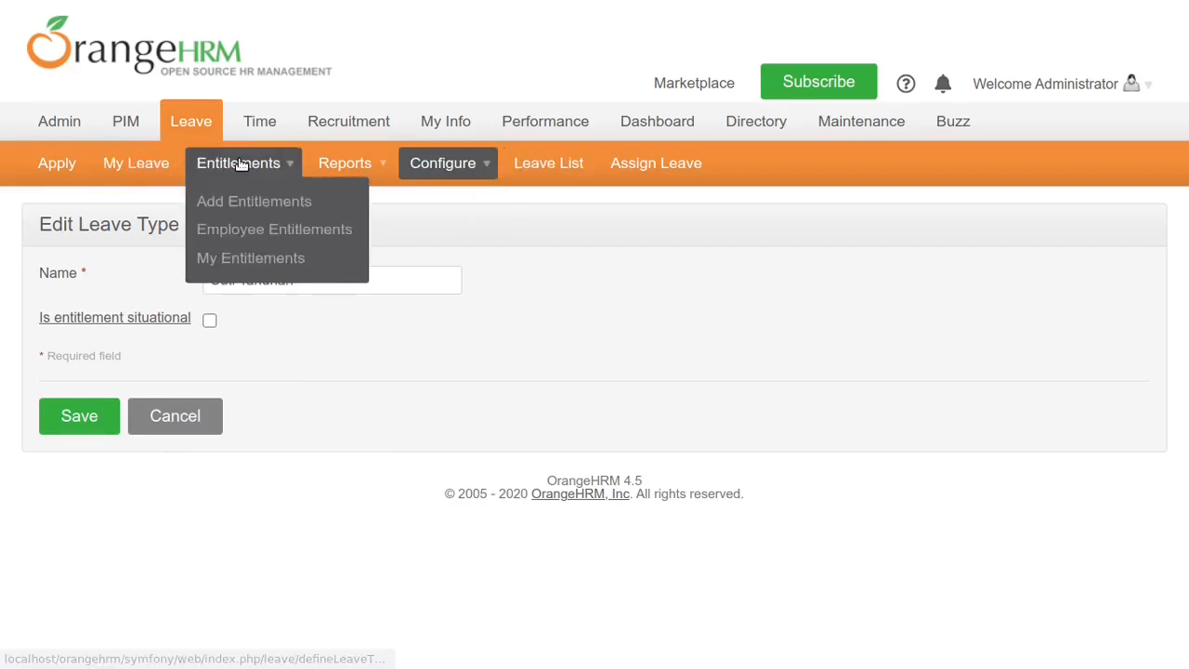
Step: Add a Cuti Tahunan entitlement of 10 days for multiple employees in the 2020-01-01 - 2020-12-31 leave period and confirm the matching employees
mouse_move(471, 170)
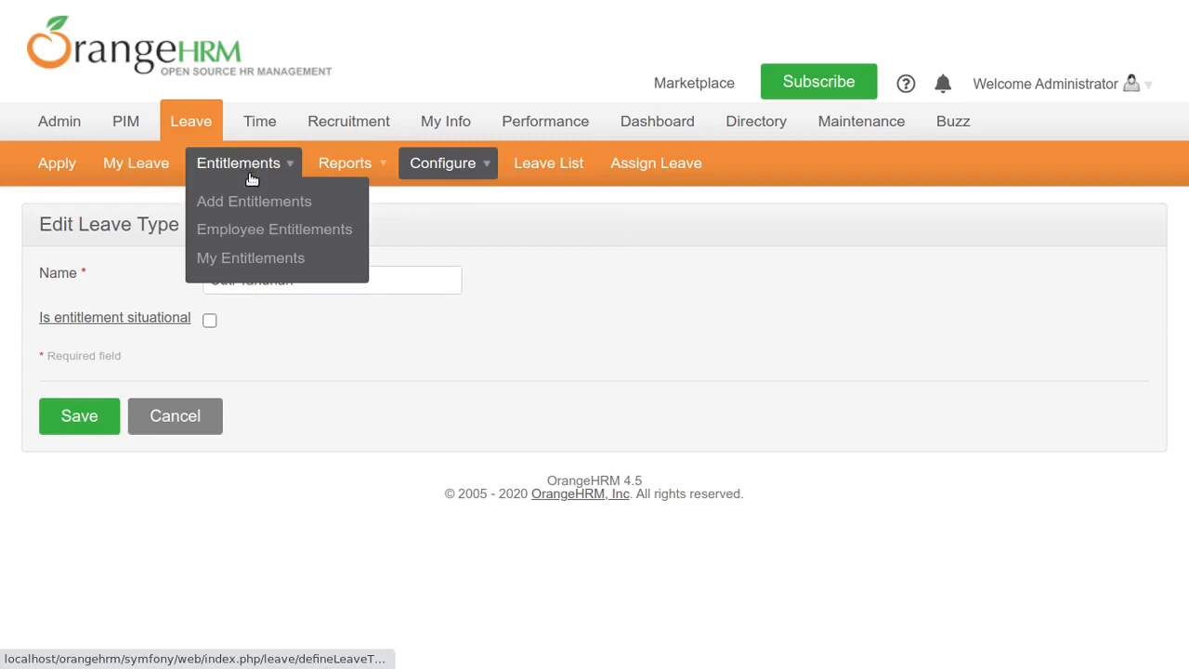
click(268, 206)
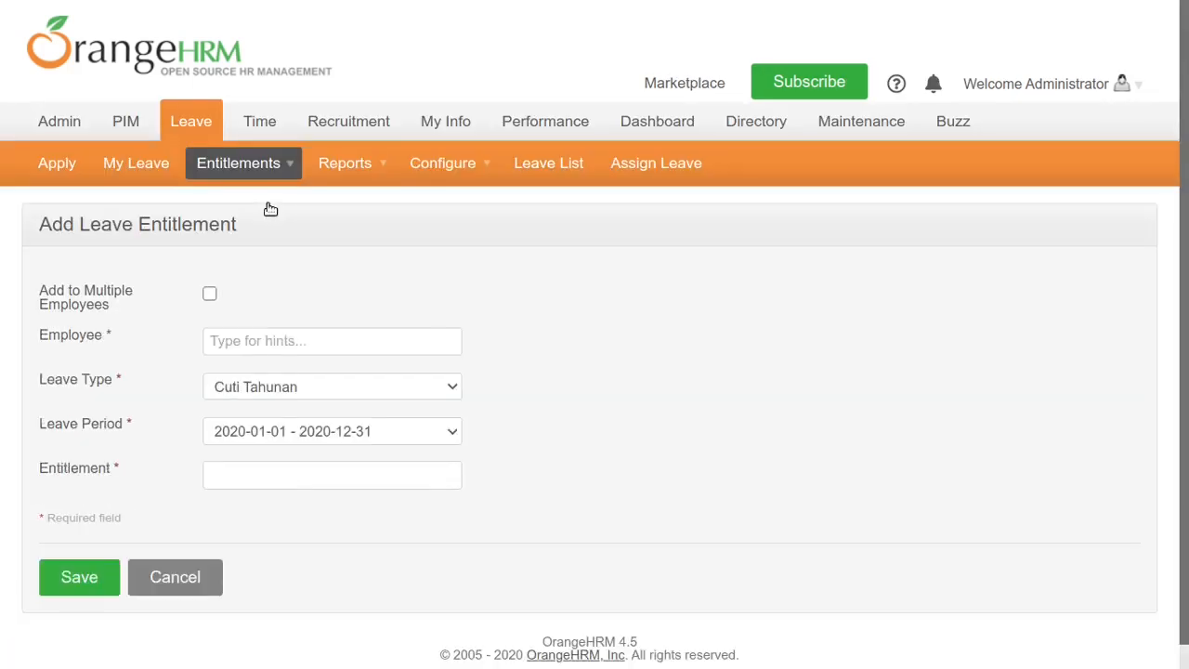
click(209, 295)
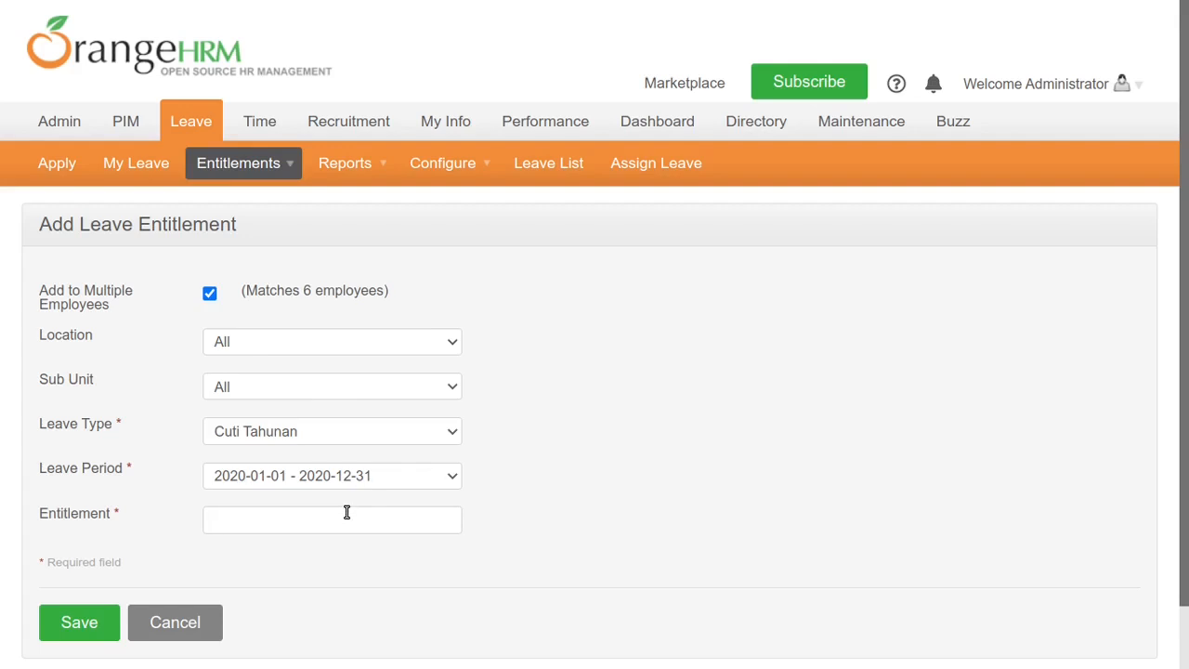
text(10)
click(65, 628)
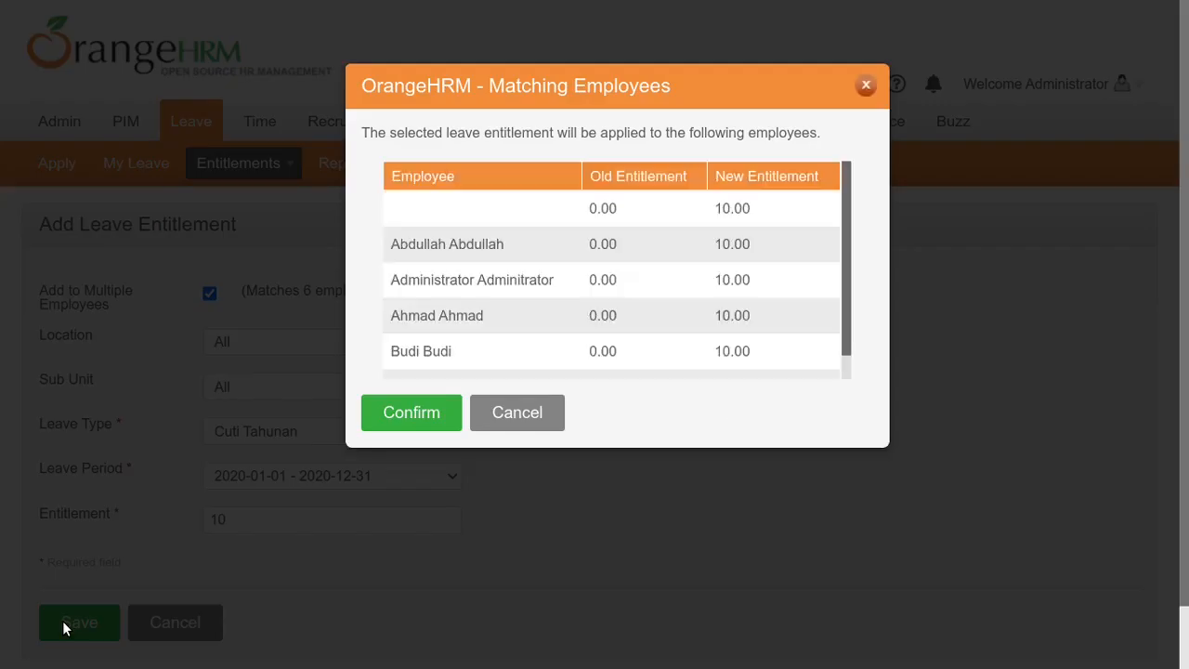
click(417, 413)
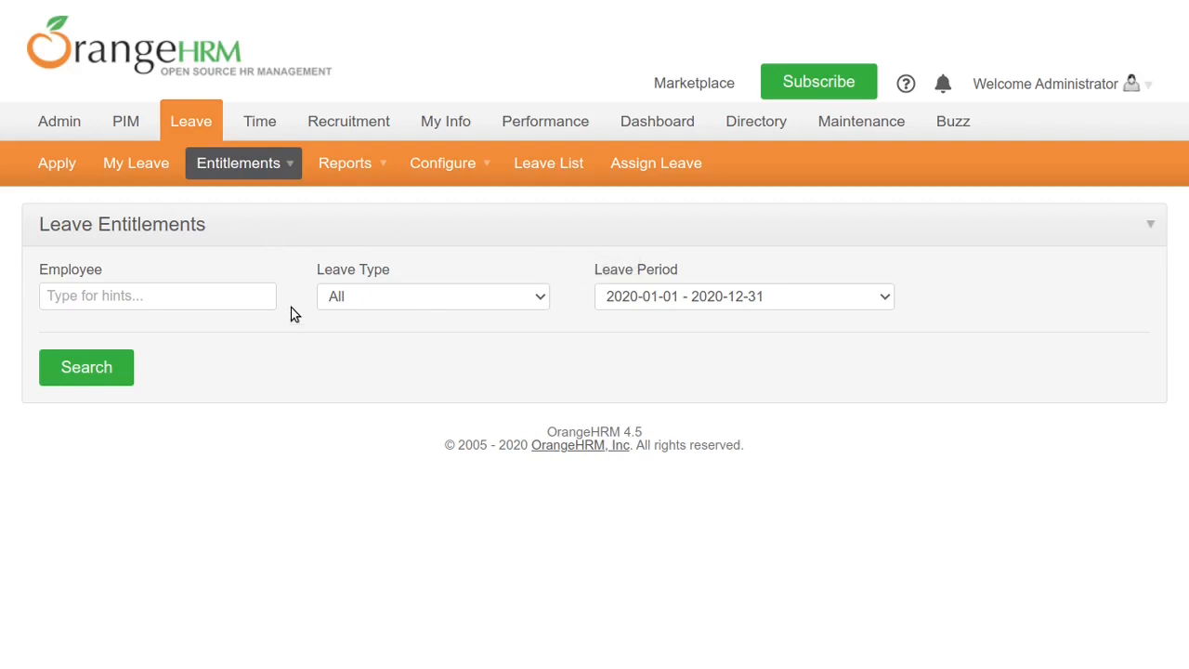
Step: Log out of the administrator account and log in as the employee with the saved username and password, dismissing the password warning
mouse_move(217, 170)
click(1094, 83)
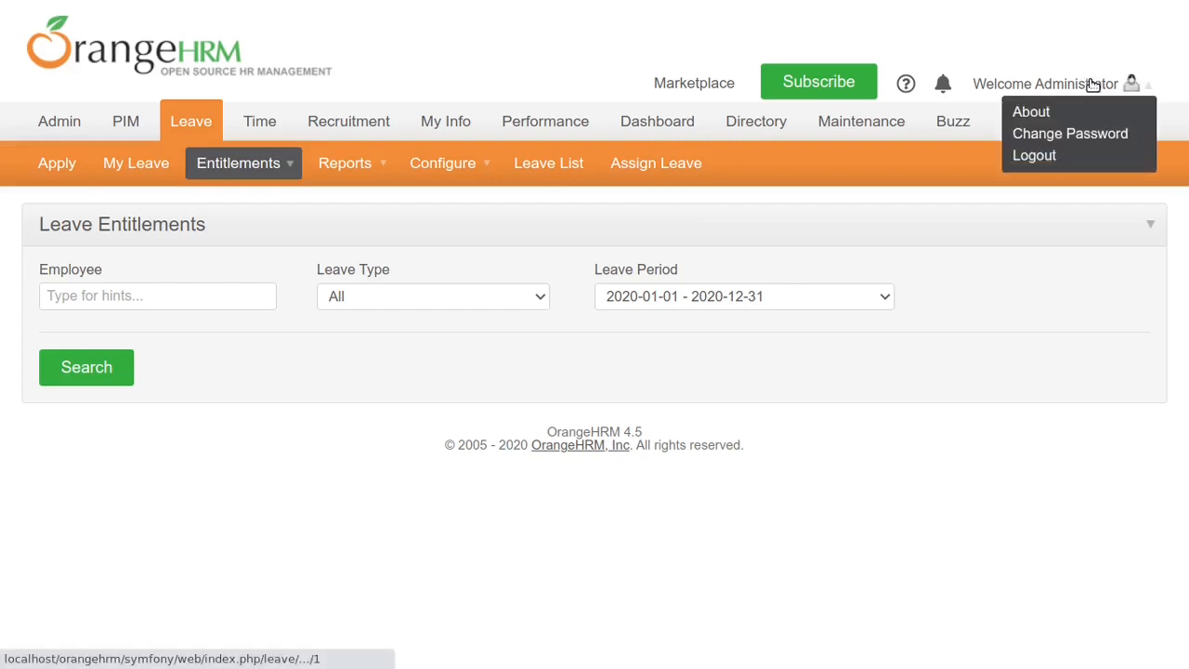
click(1029, 154)
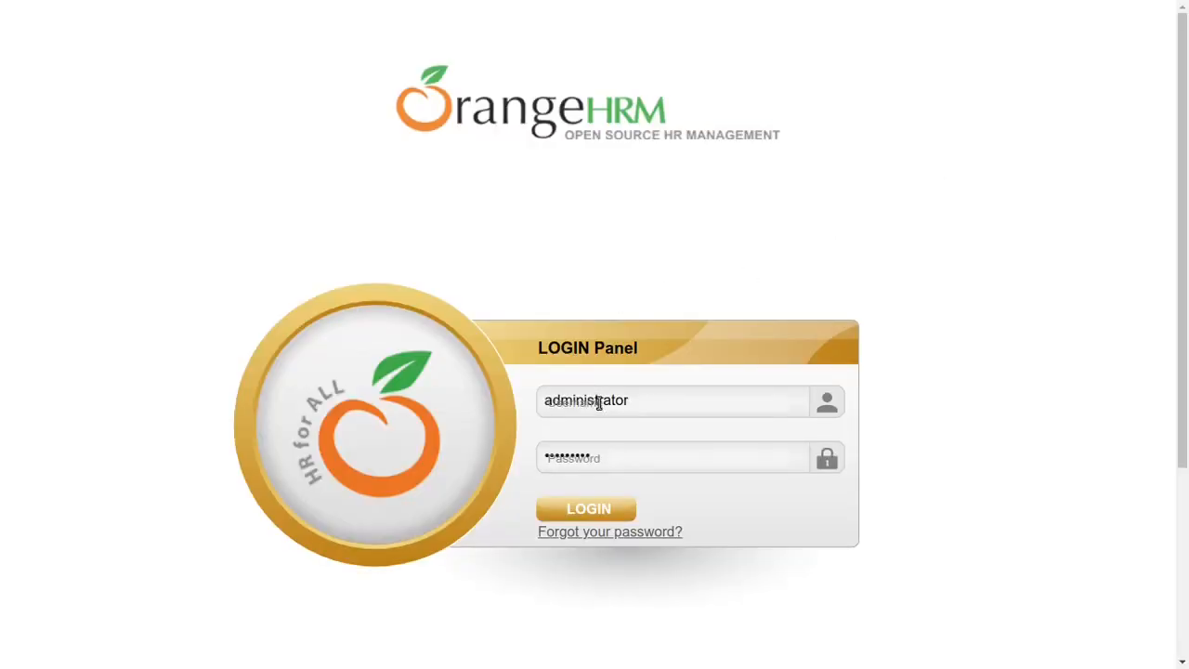
double_click(599, 402)
text(ahmad)
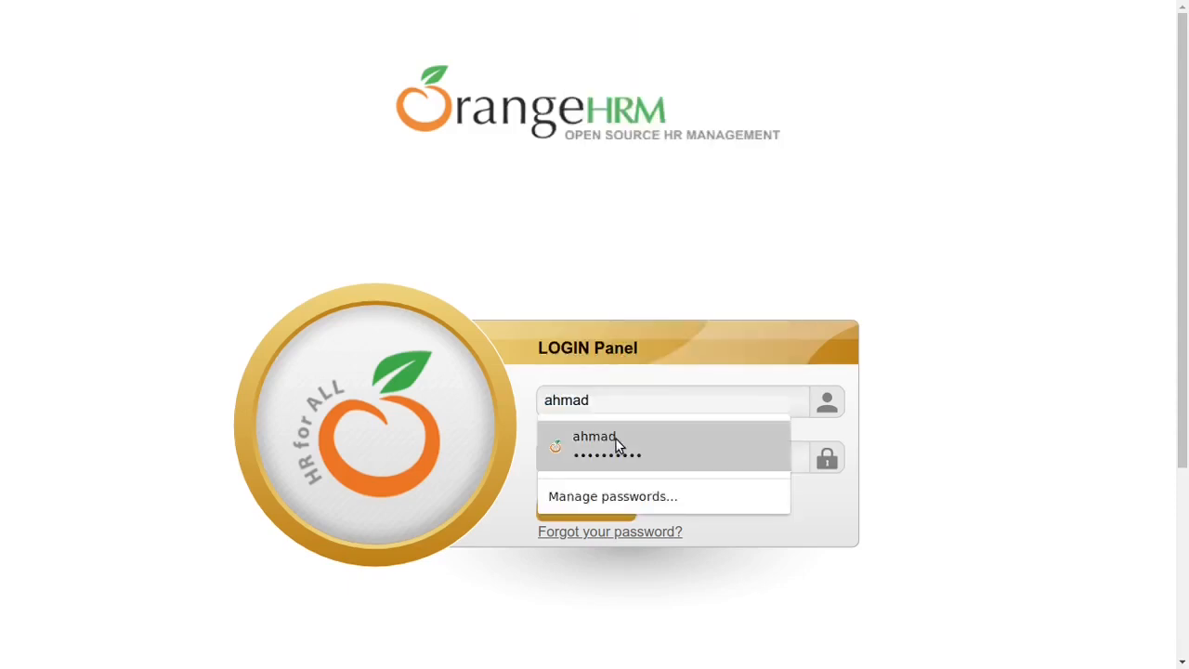
click(614, 437)
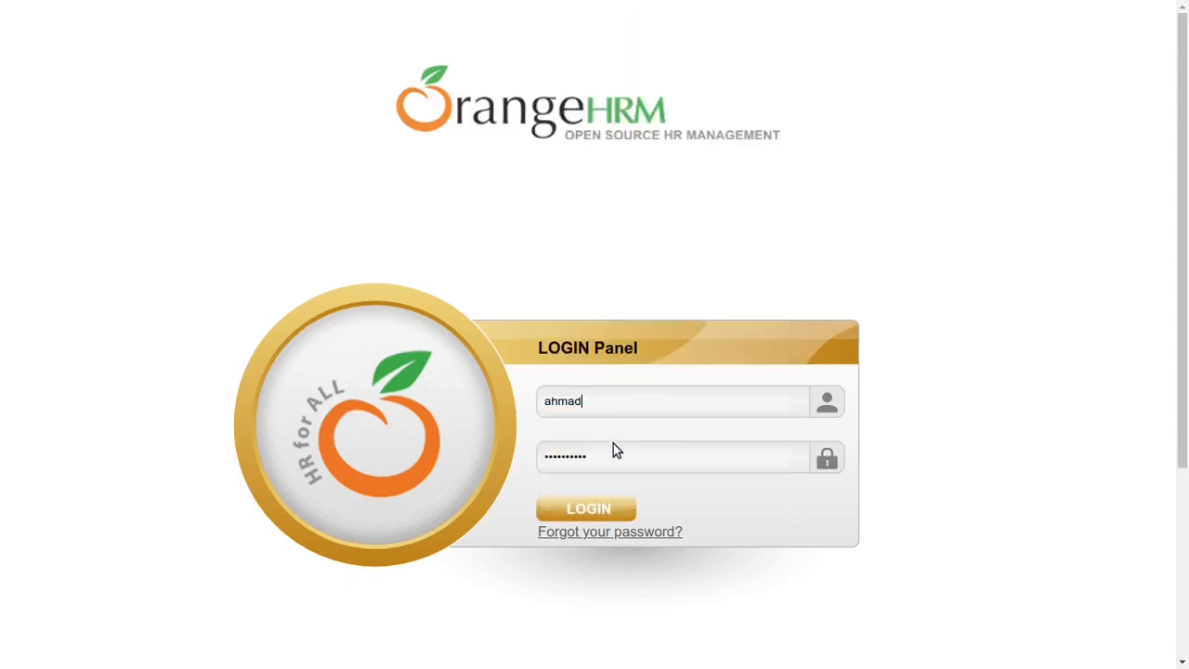
click(608, 508)
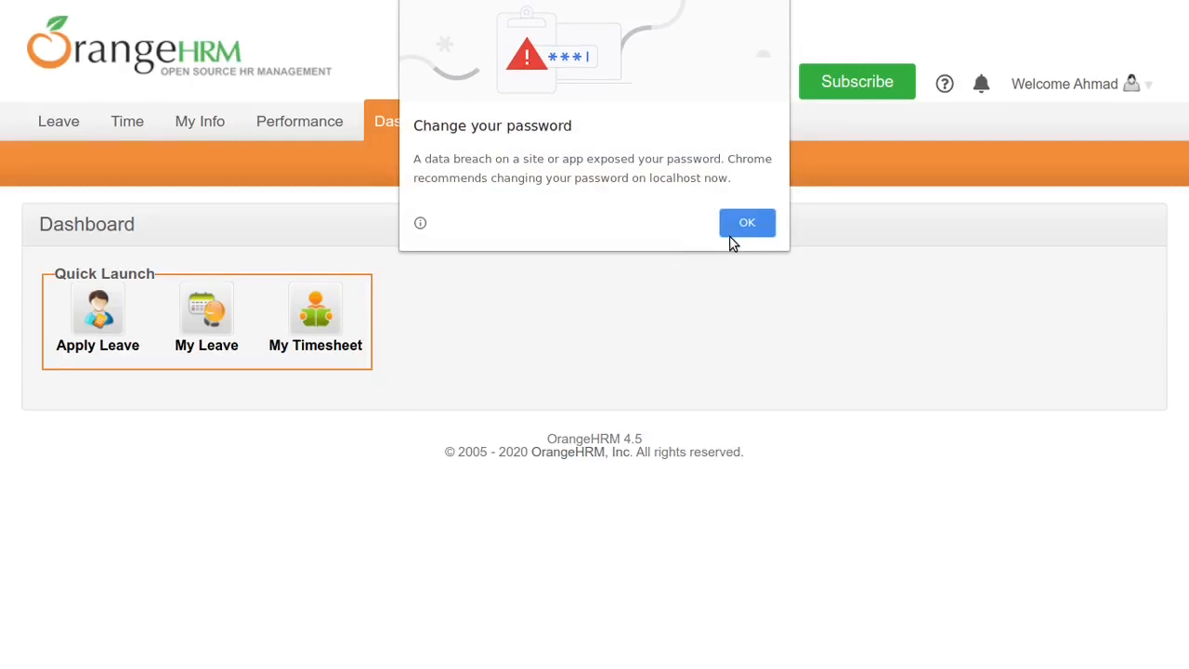
click(730, 224)
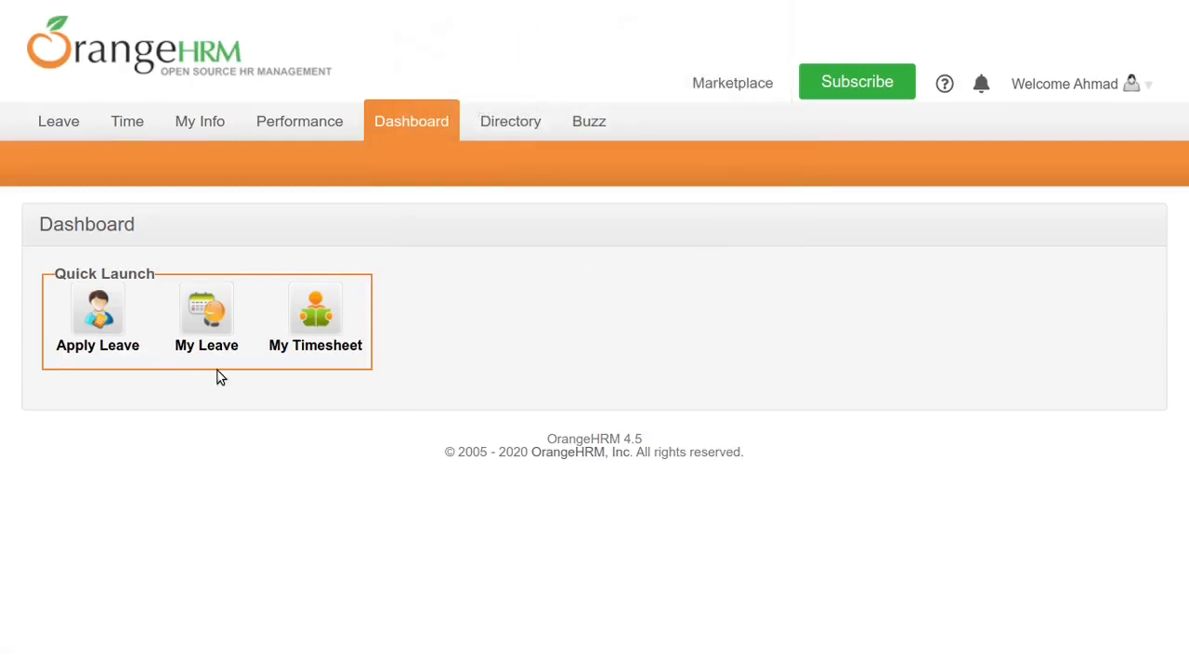
Step: Start a leave application with leave type Cuti Tahunan for the single date 2020-12-23
click(105, 325)
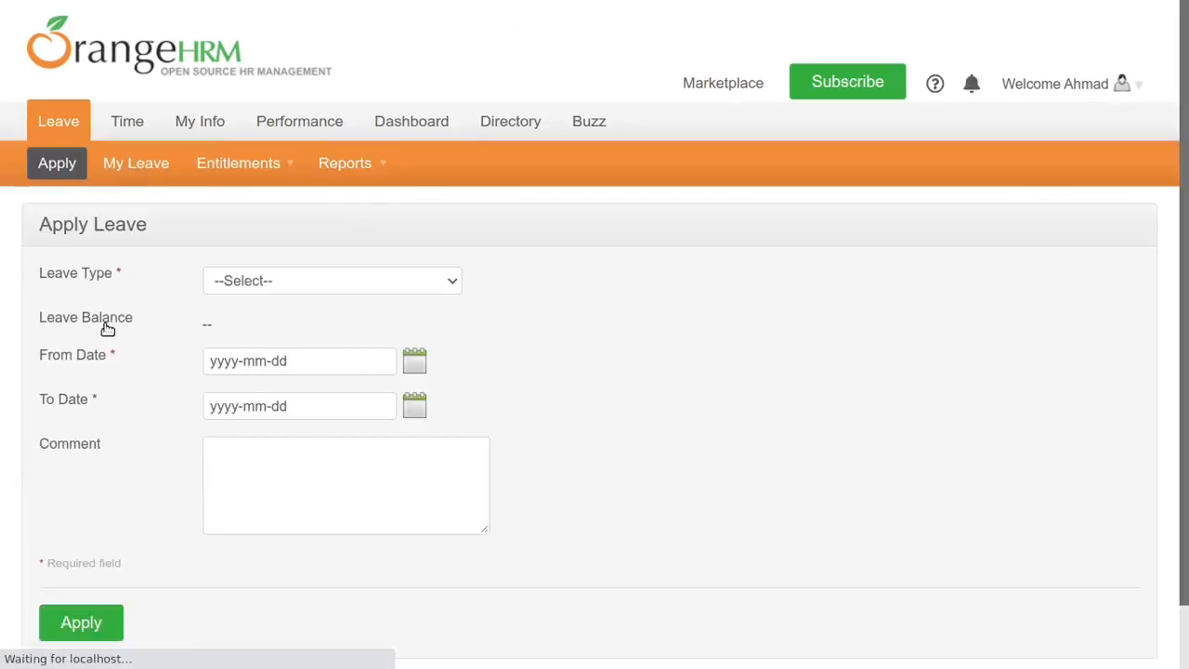
click(351, 278)
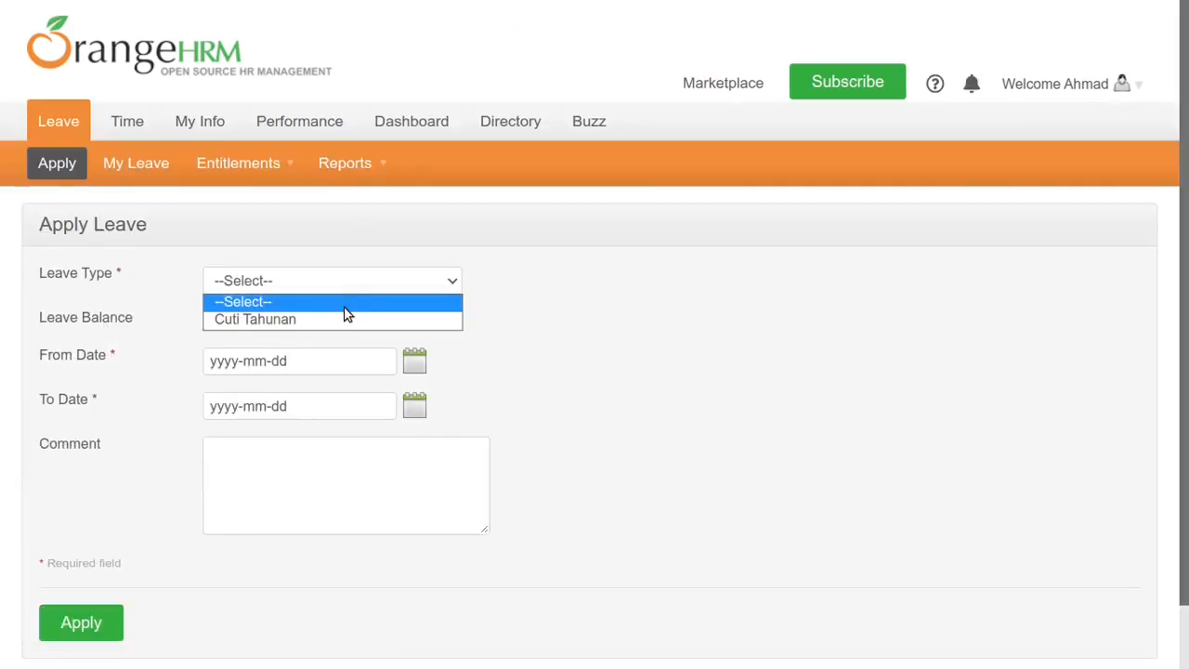
click(344, 320)
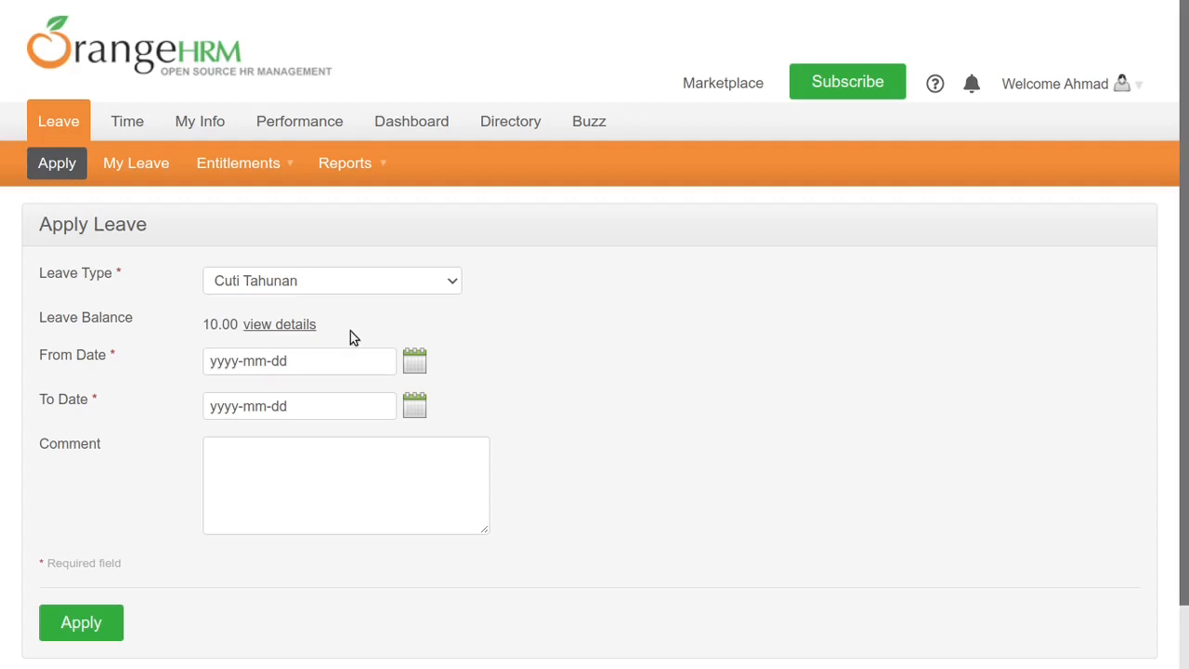
click(414, 362)
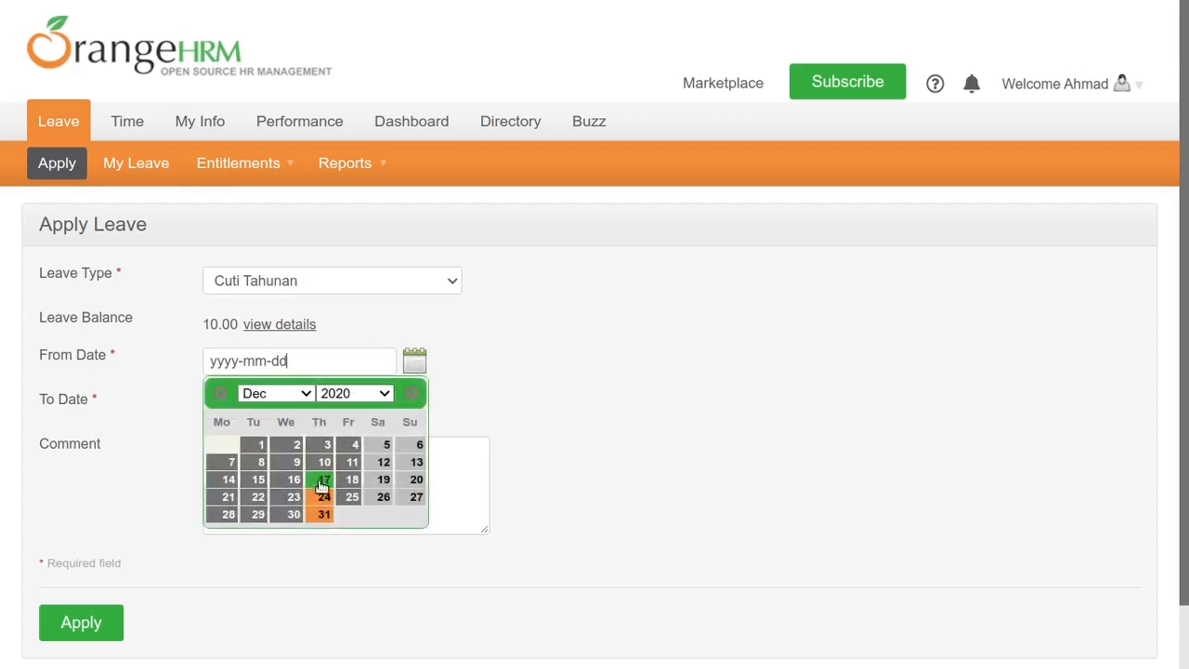
click(293, 497)
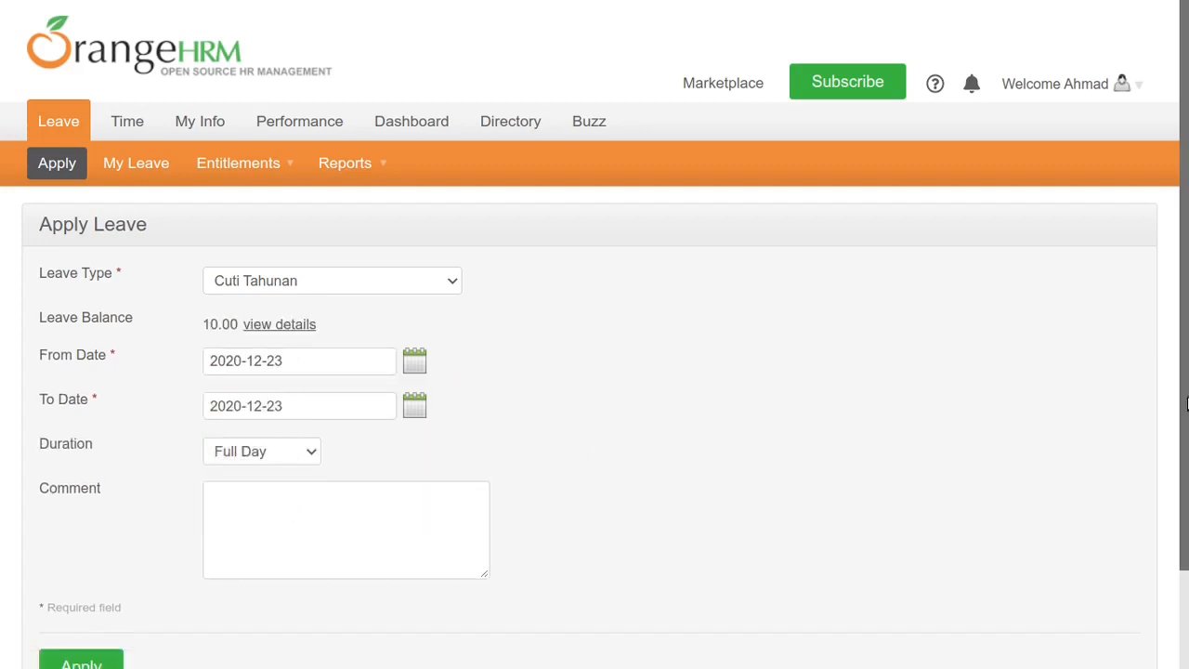
Step: Add the comment "Liburan" to the leave application and submit it
scroll(1184, 423, down, 2)
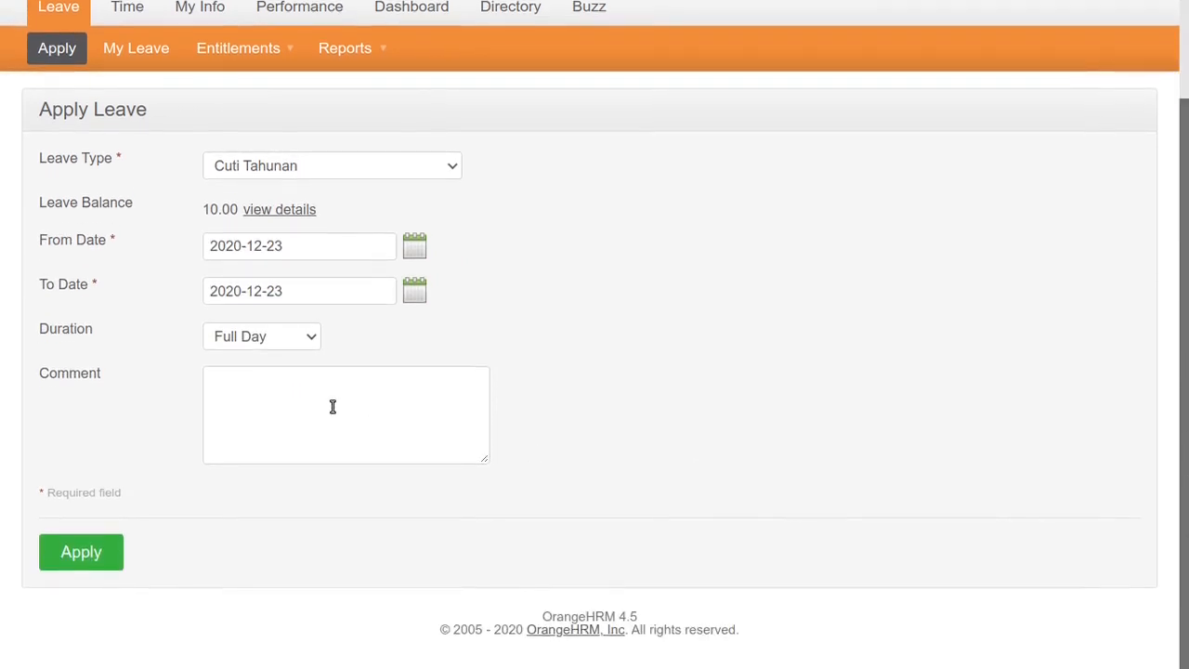
click(240, 383)
text(Liburan)
click(92, 558)
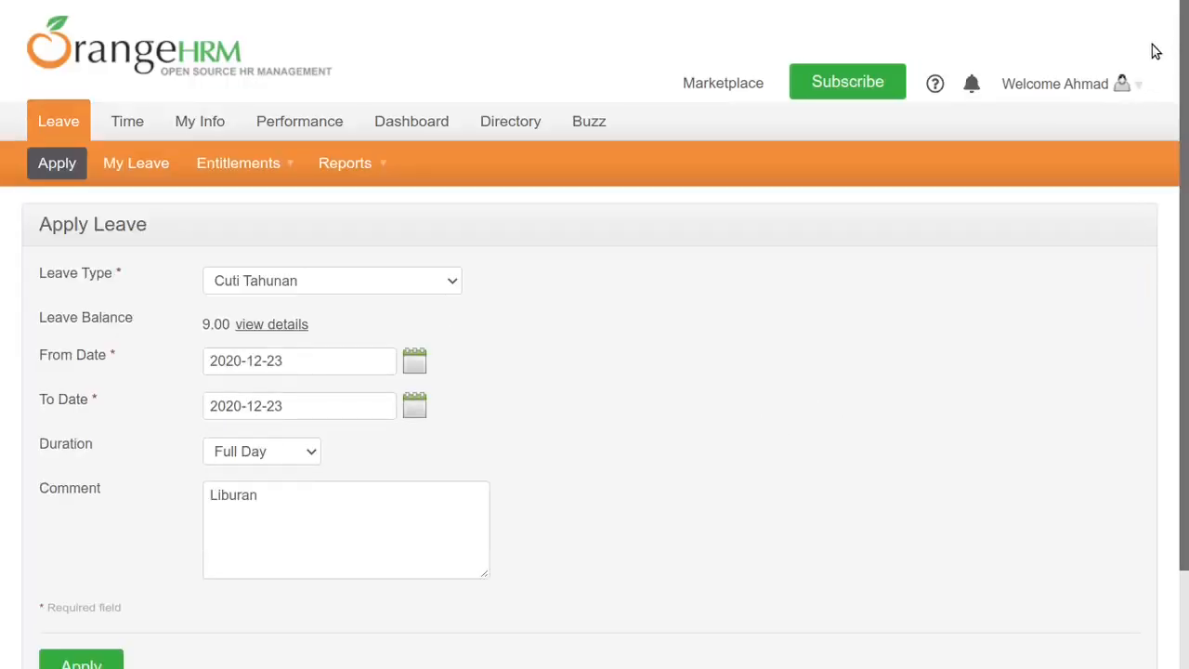
Step: Log out of the employee account and log in as administrator with the saved username and password, dismissing the password check
click(1088, 87)
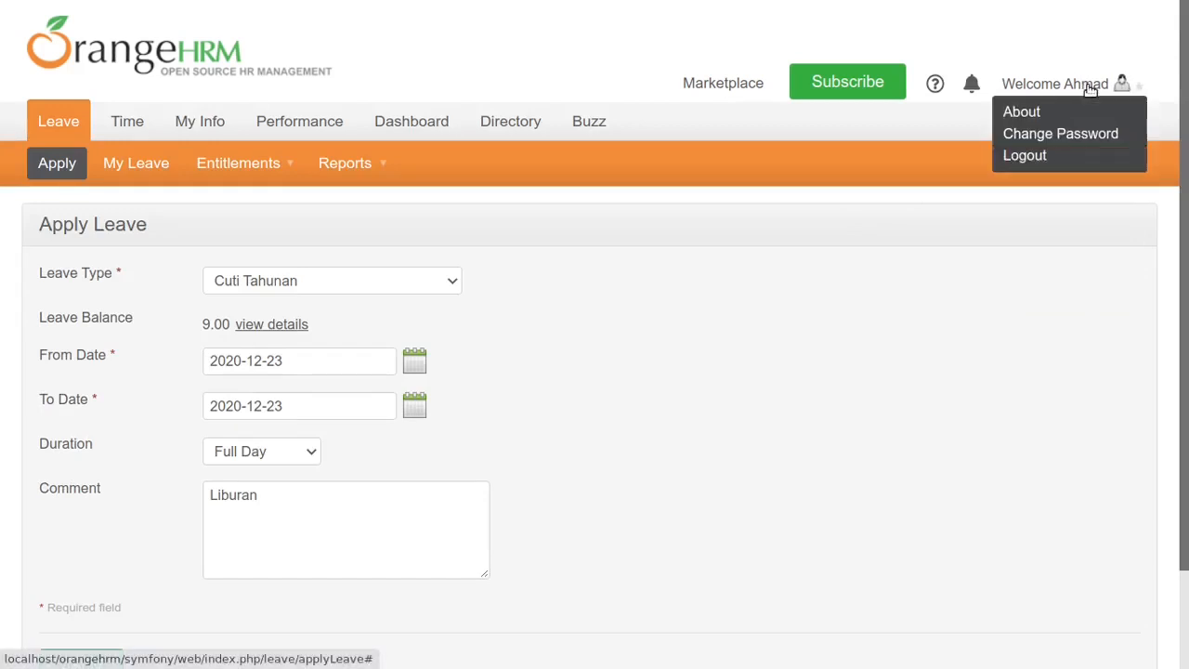
click(1042, 158)
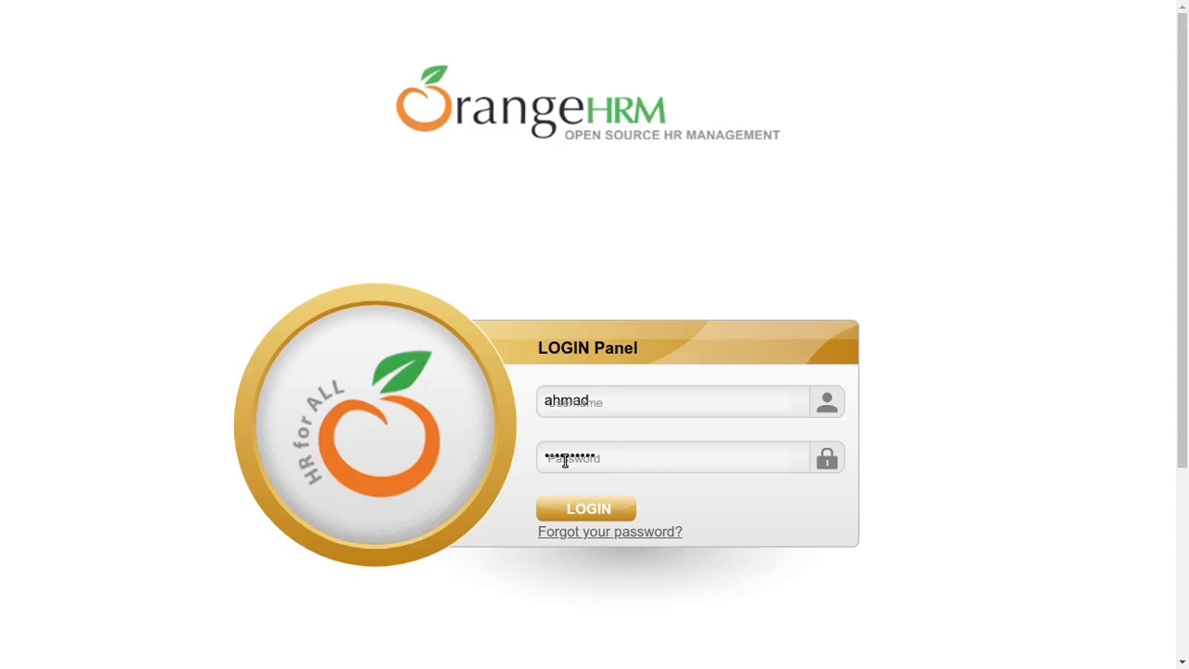
click(655, 404)
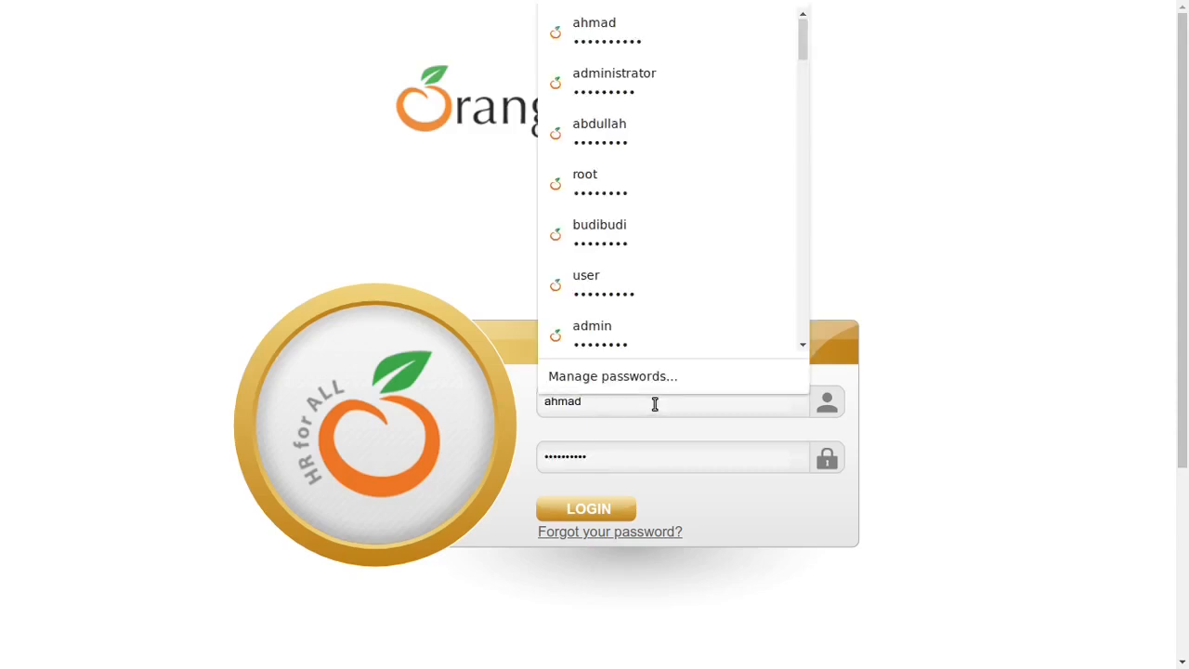
click(637, 90)
click(608, 507)
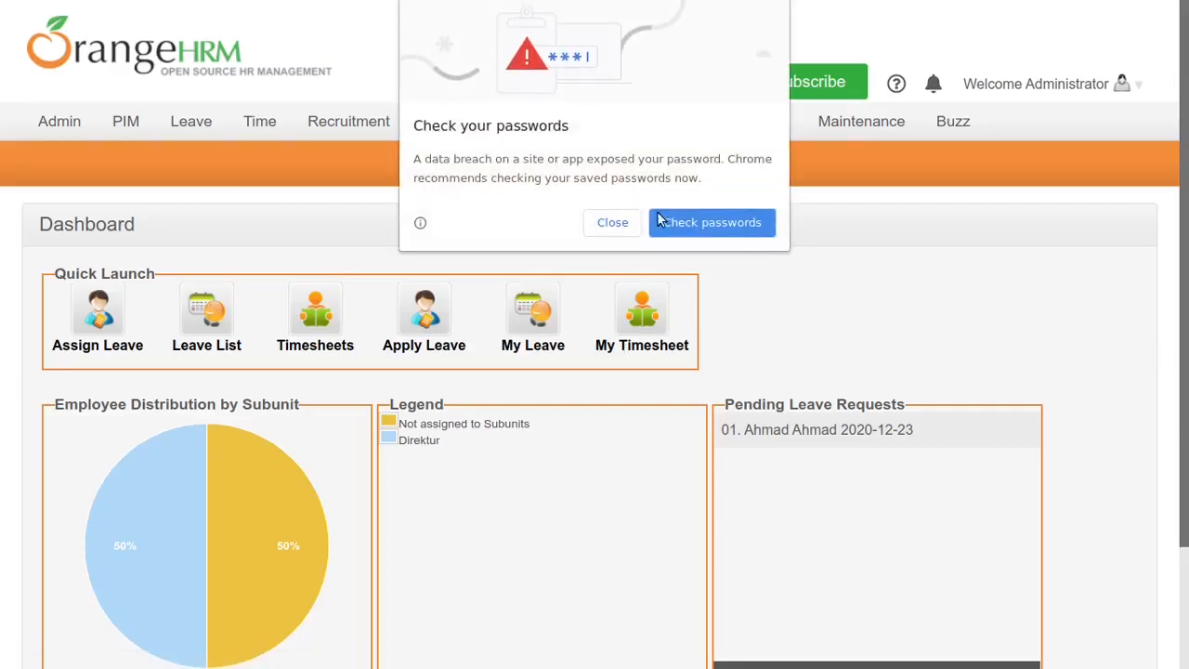
click(602, 231)
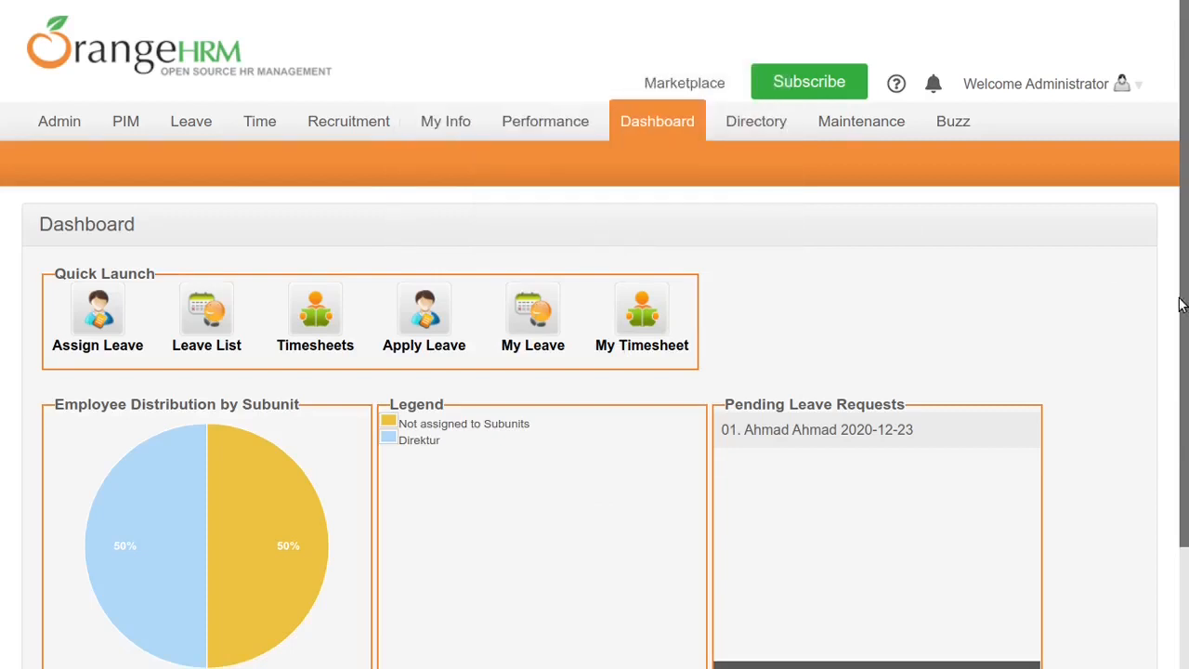
Step: Look over the administrator dashboard and open the leave list at the pending leave request
scroll(1182, 320, down, 2)
scroll(1178, 395, up, 2)
click(213, 333)
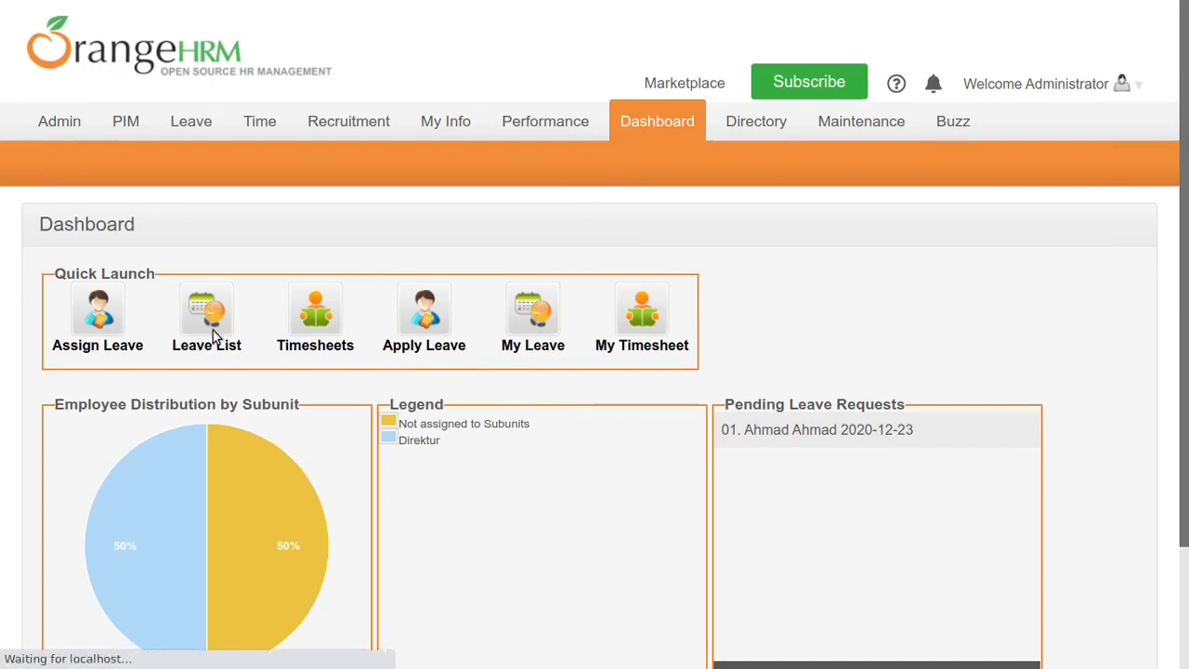
drag(1186, 251, 1186, 546)
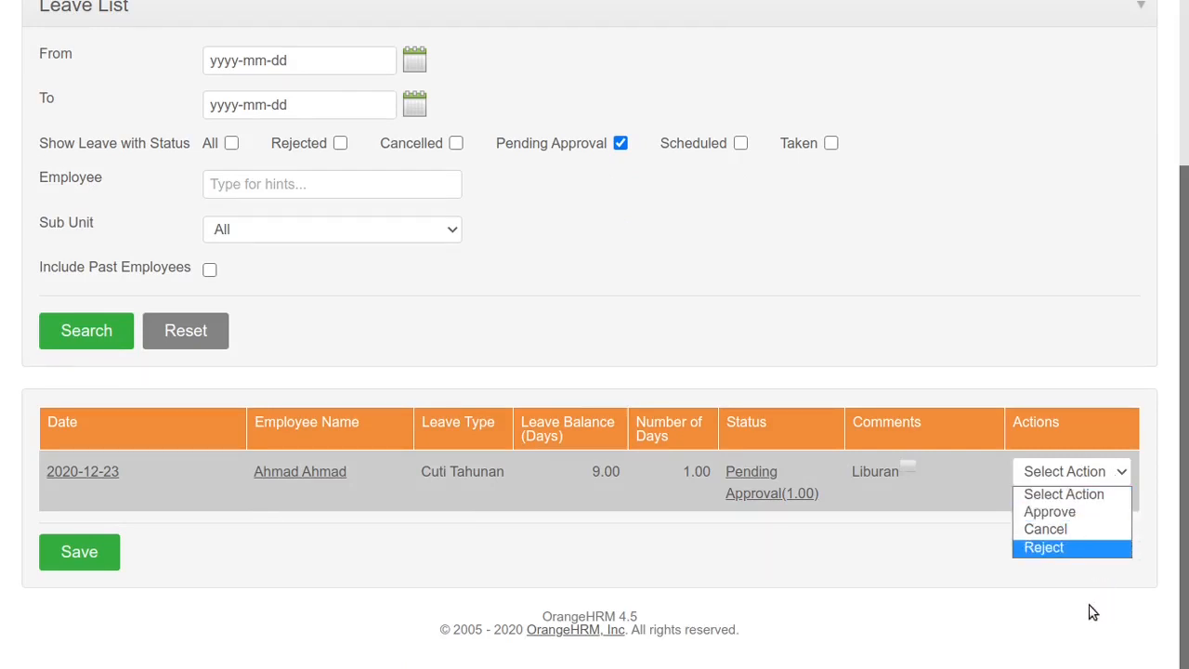
Step: Choose Reject as the action for the pending 2020-12-23 leave request
click(865, 577)
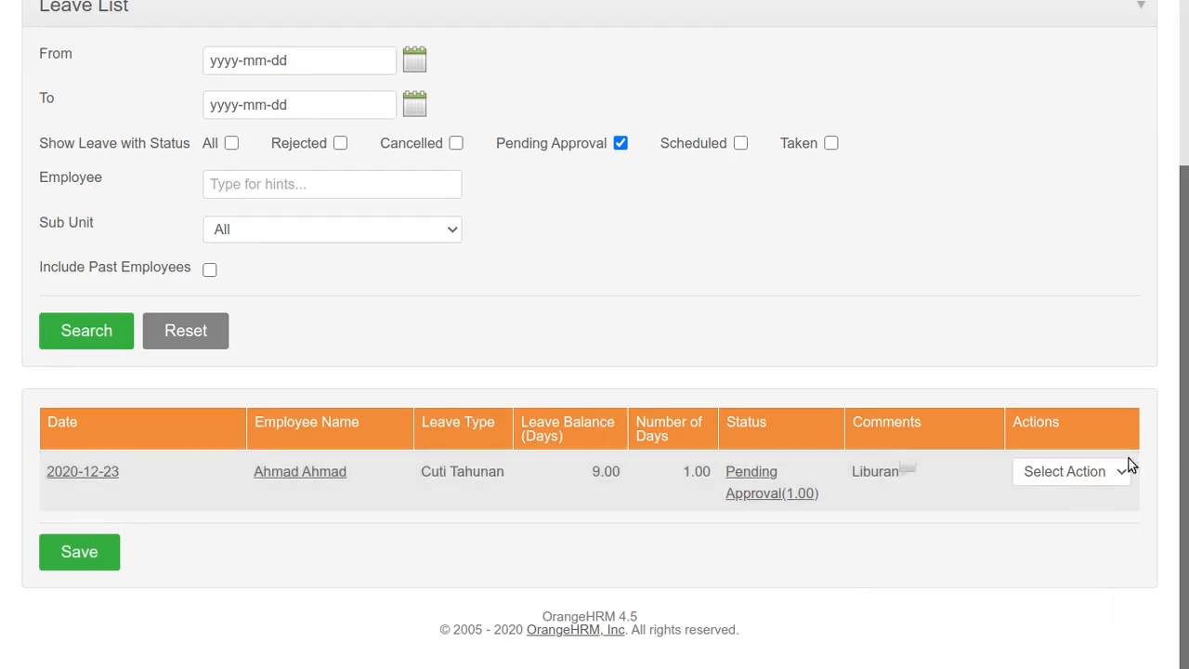
click(1124, 470)
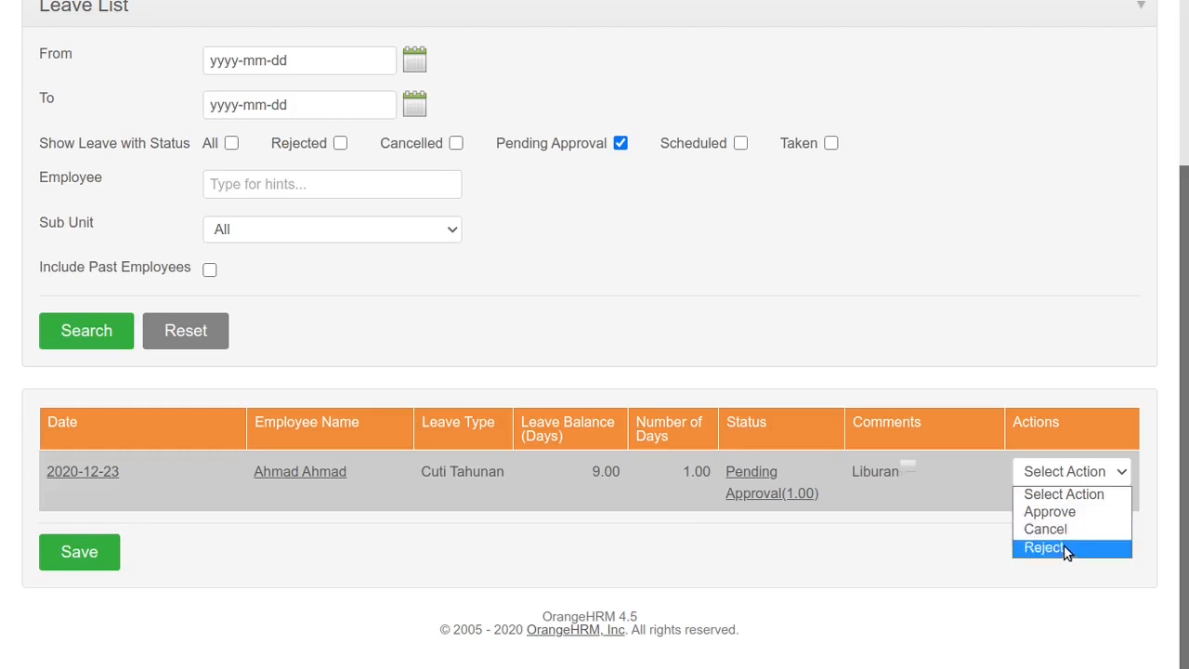
click(1124, 548)
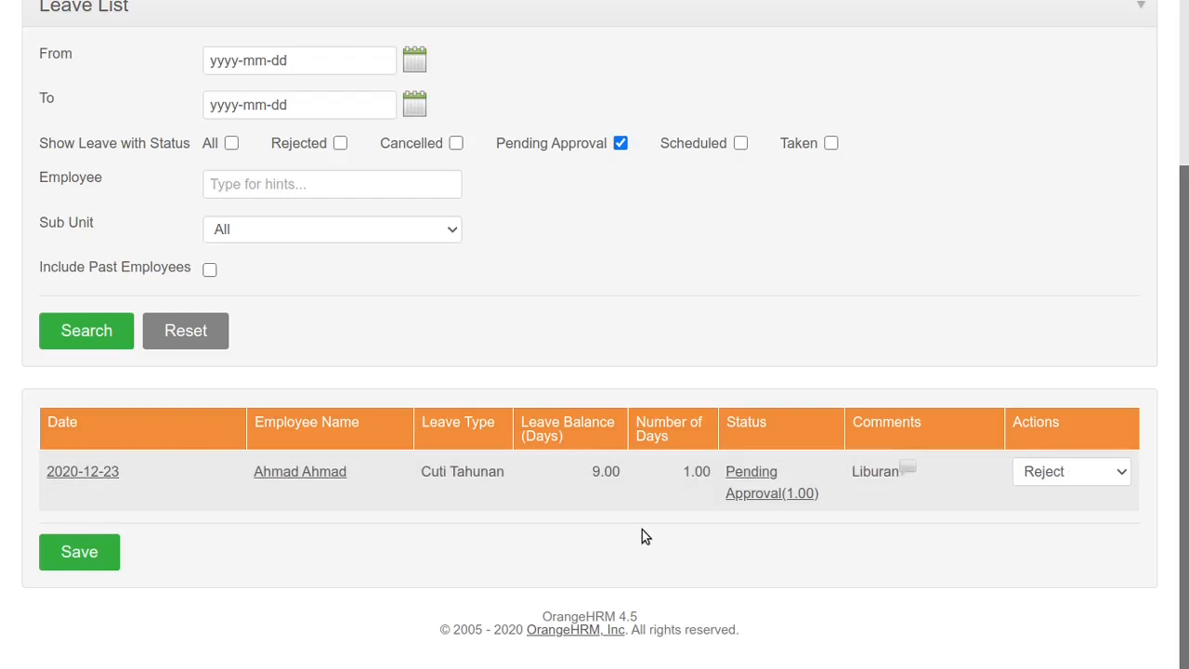
Step: Set the action for the pending 2020-12-23 leave request to Approve and save it
click(1040, 472)
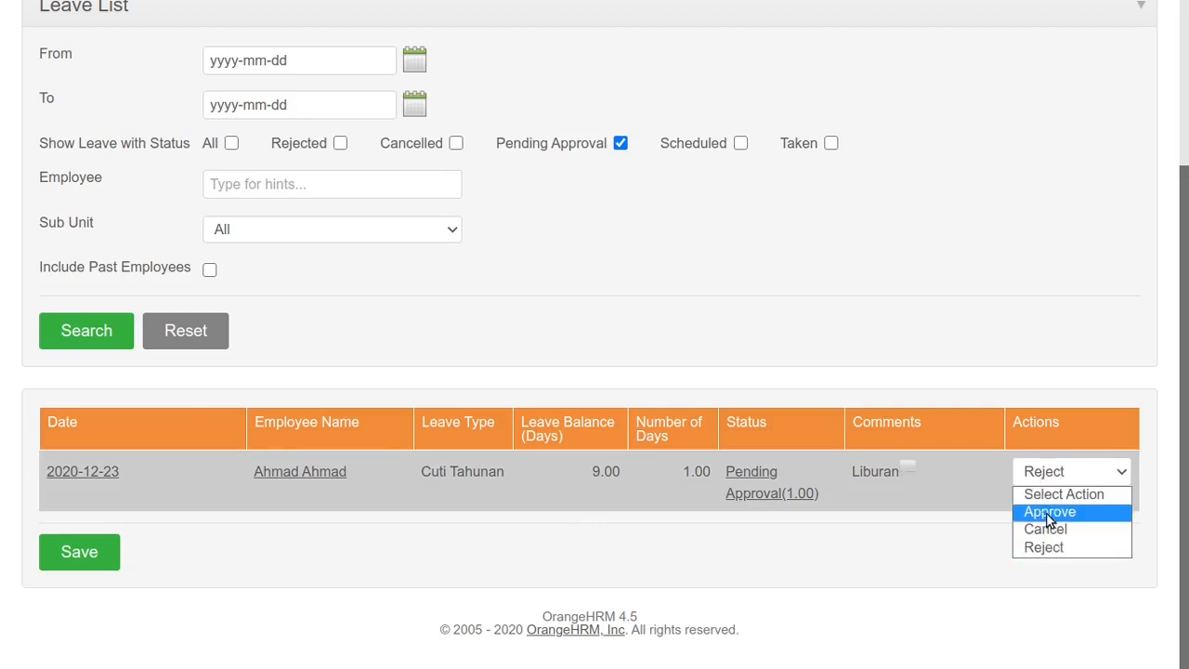
click(1049, 514)
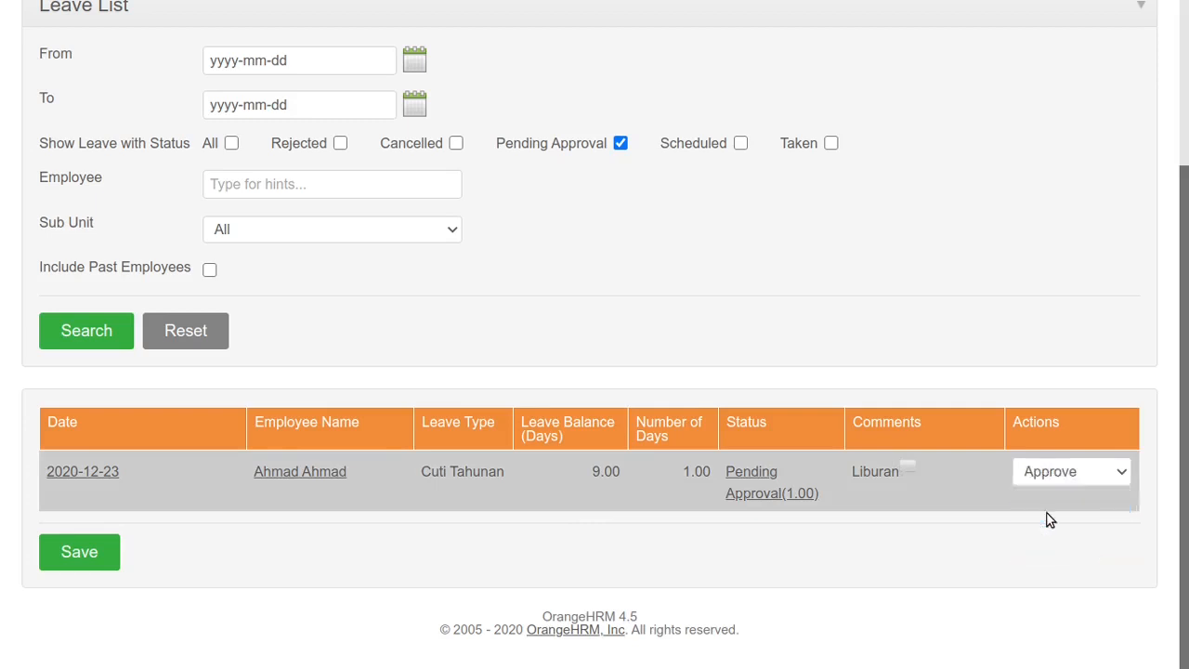
click(99, 568)
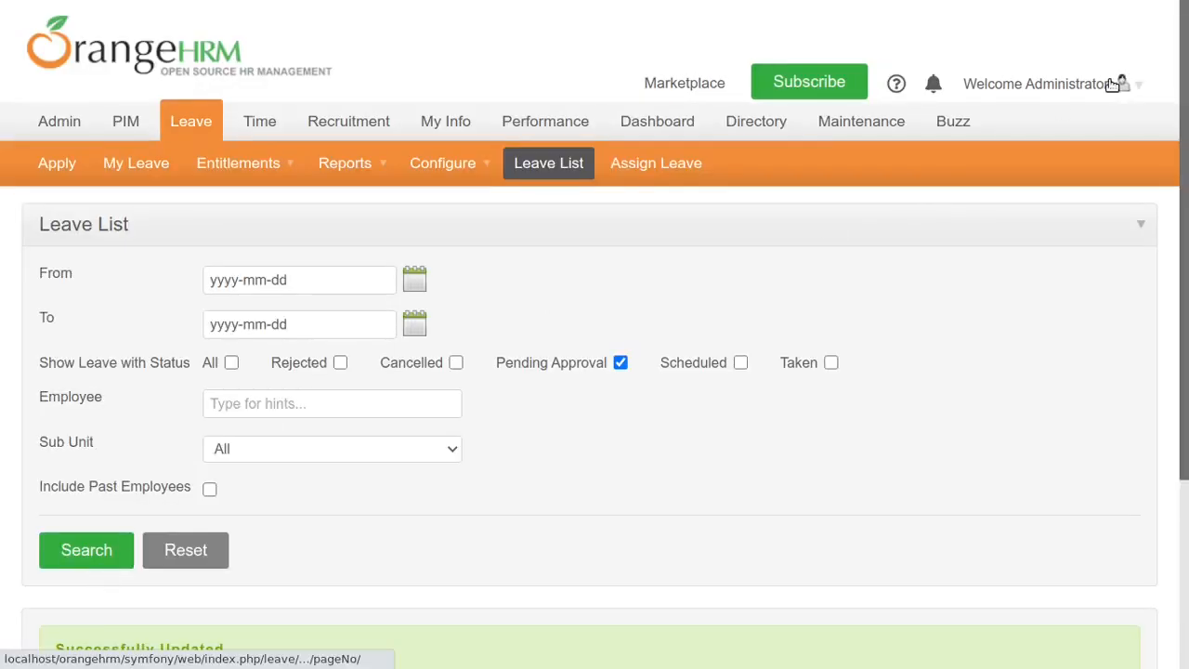
Step: Log out of the administrator account and log back in to the employee's account with the saved username and password
click(1113, 84)
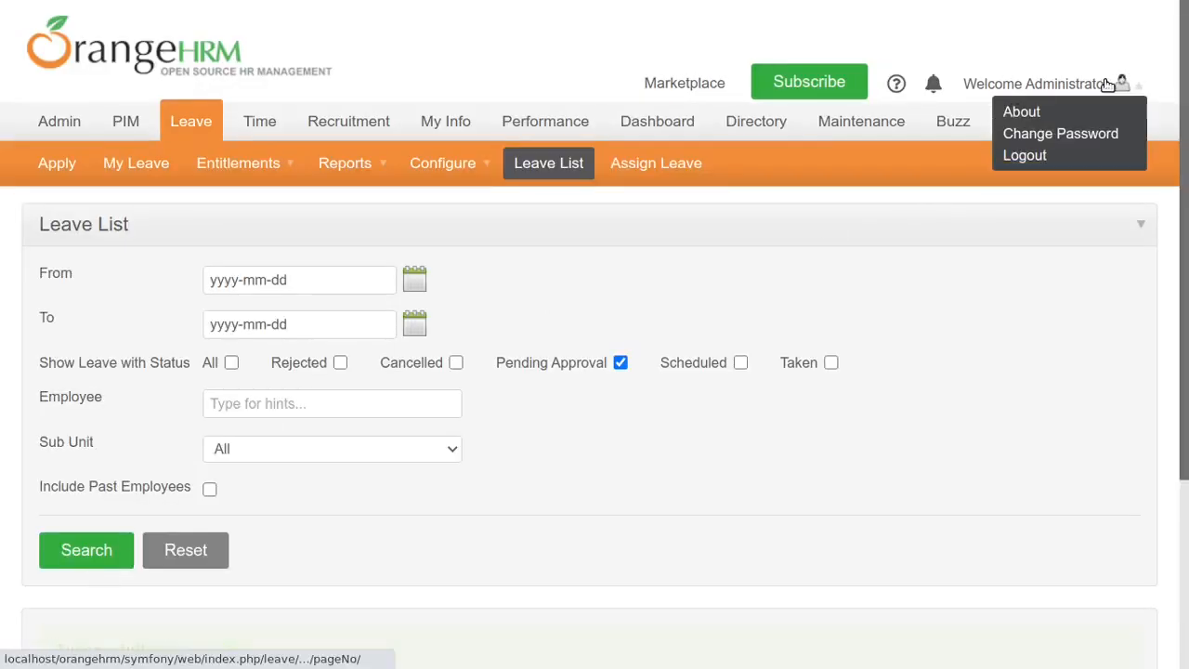
click(1022, 156)
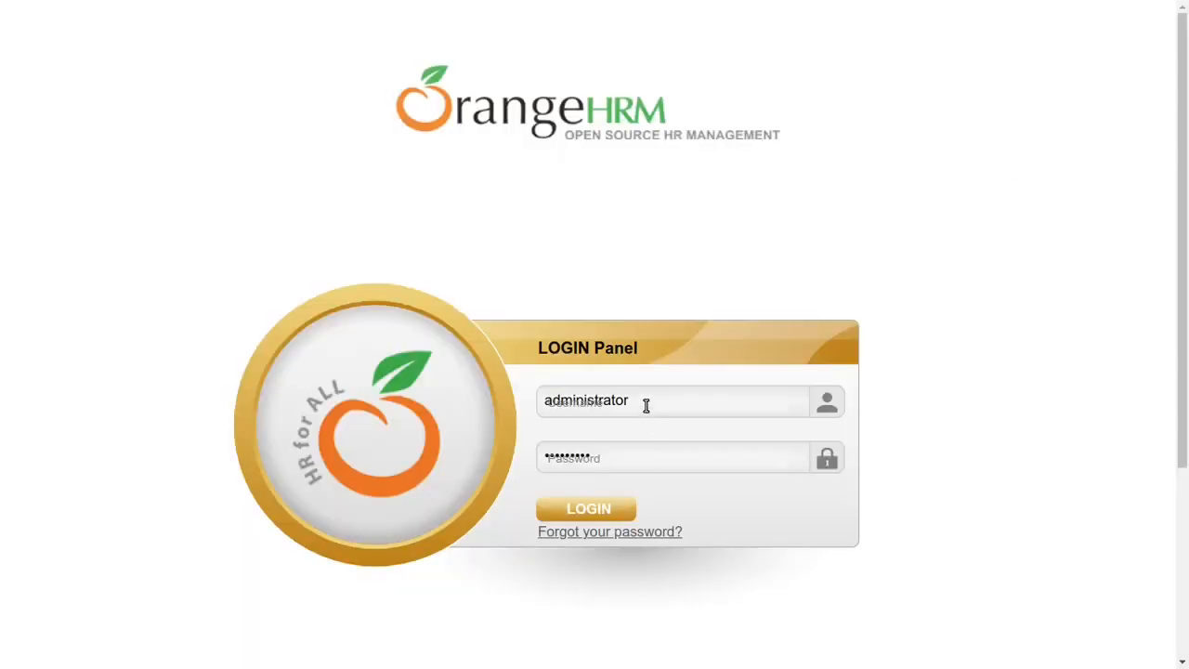
click(643, 409)
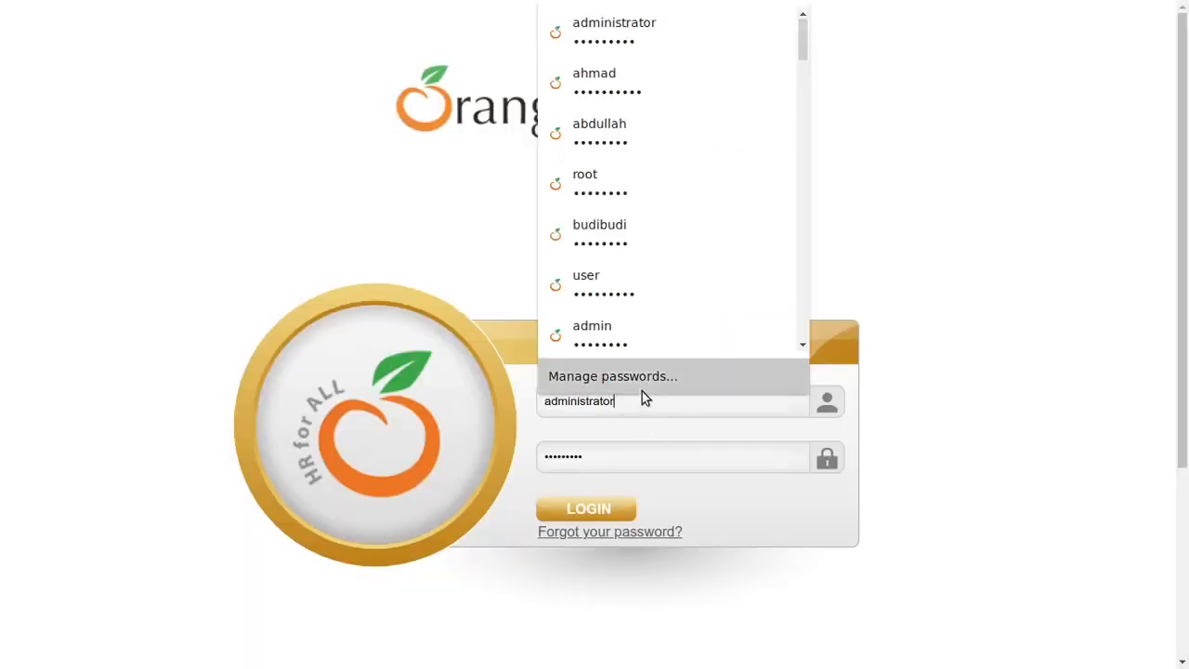
click(664, 80)
click(592, 509)
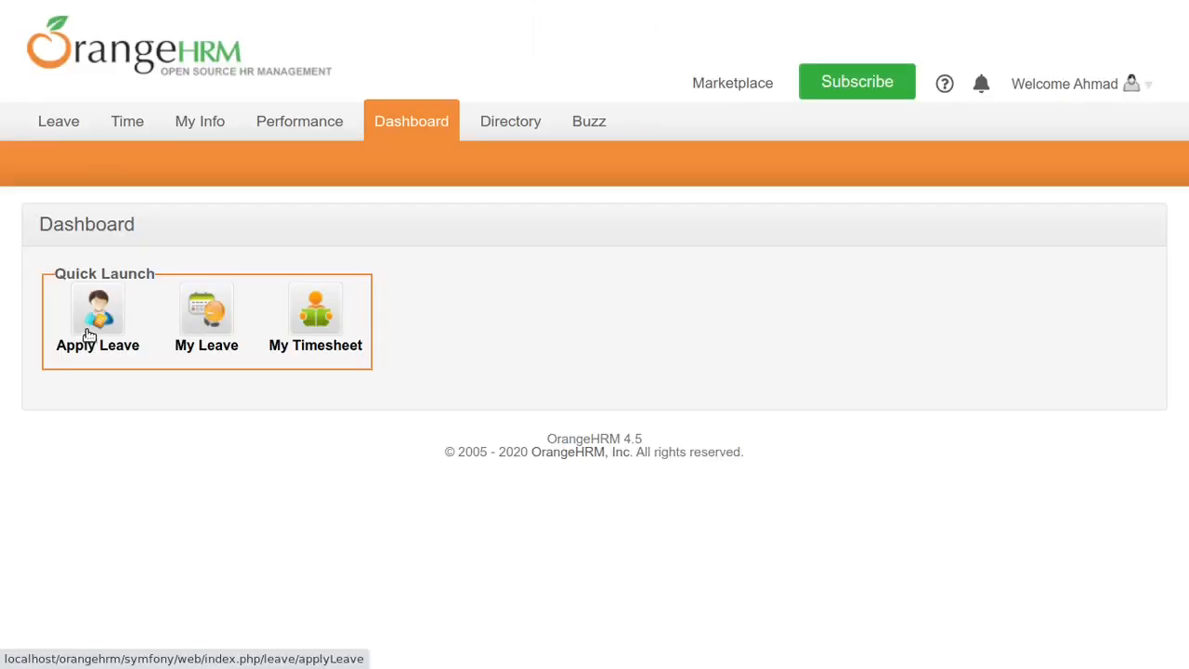
Step: Open the employee's own leave list and examine the status and available actions of the 2020-12-23 leave request
click(205, 328)
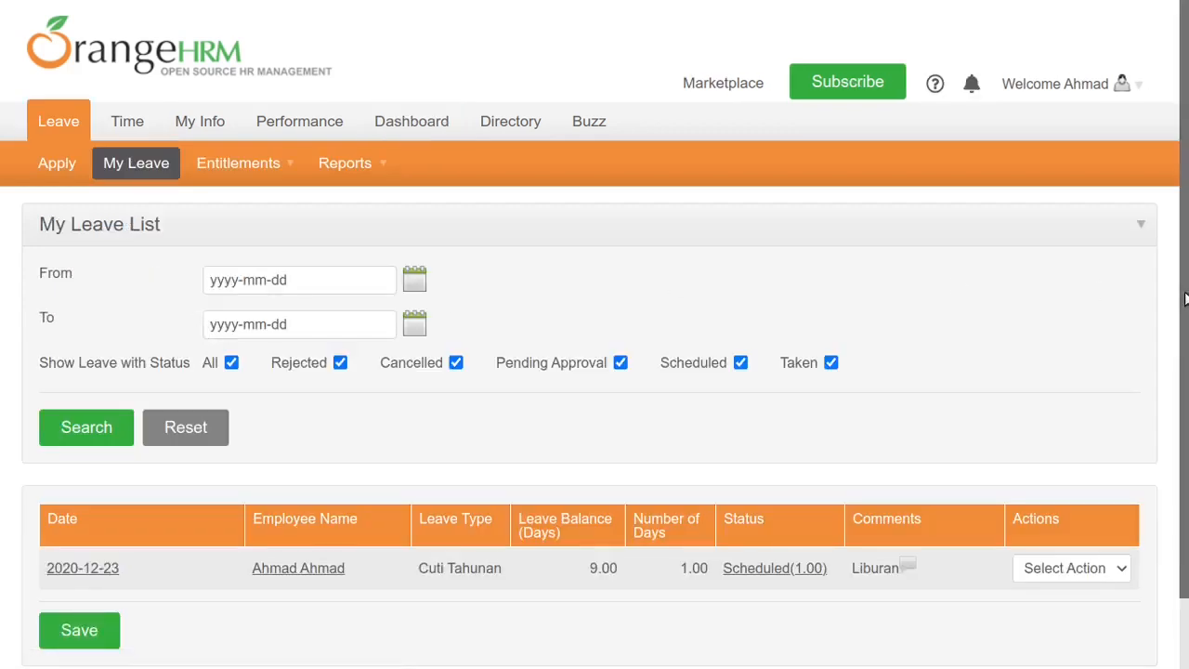
drag(1185, 297, 1186, 512)
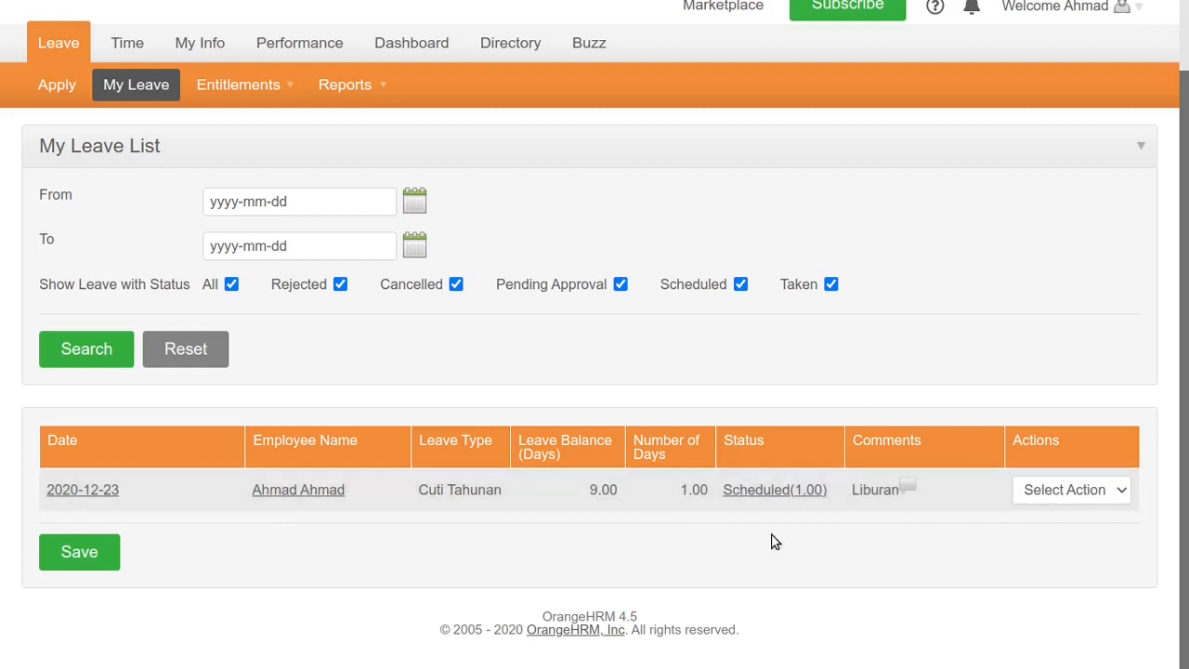
click(1119, 495)
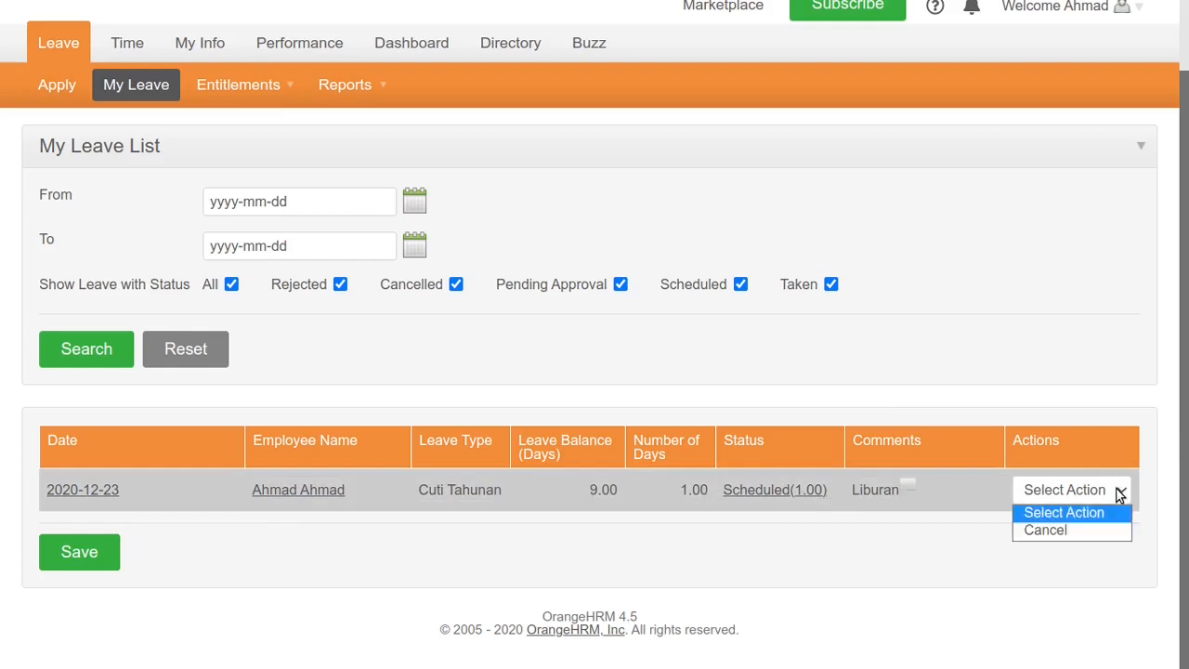
click(1072, 555)
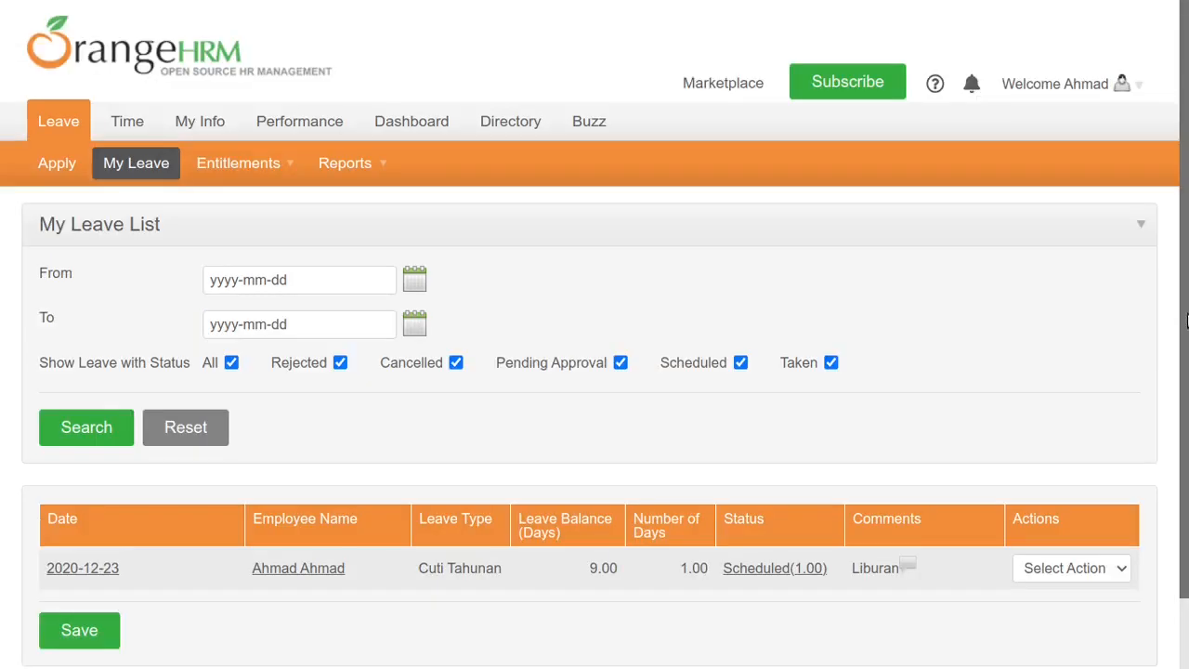
drag(1183, 318, 1185, 429)
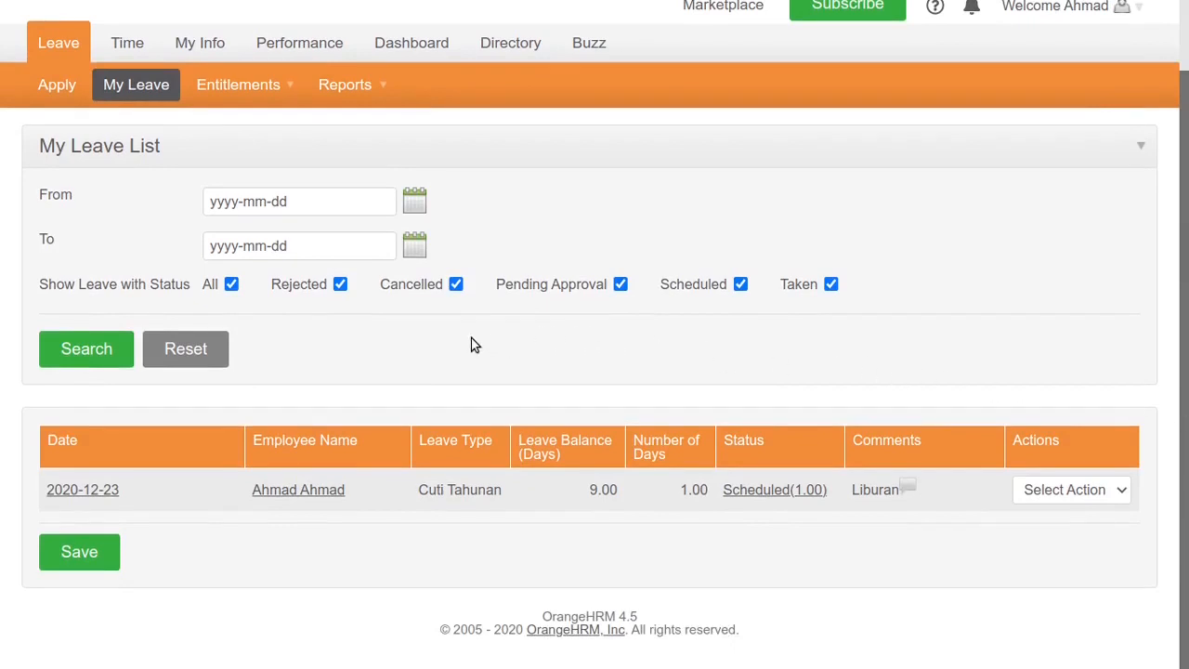
Step: Apply for one full day of Cuti Tahunan leave on 2020-12-30 without a comment
click(60, 88)
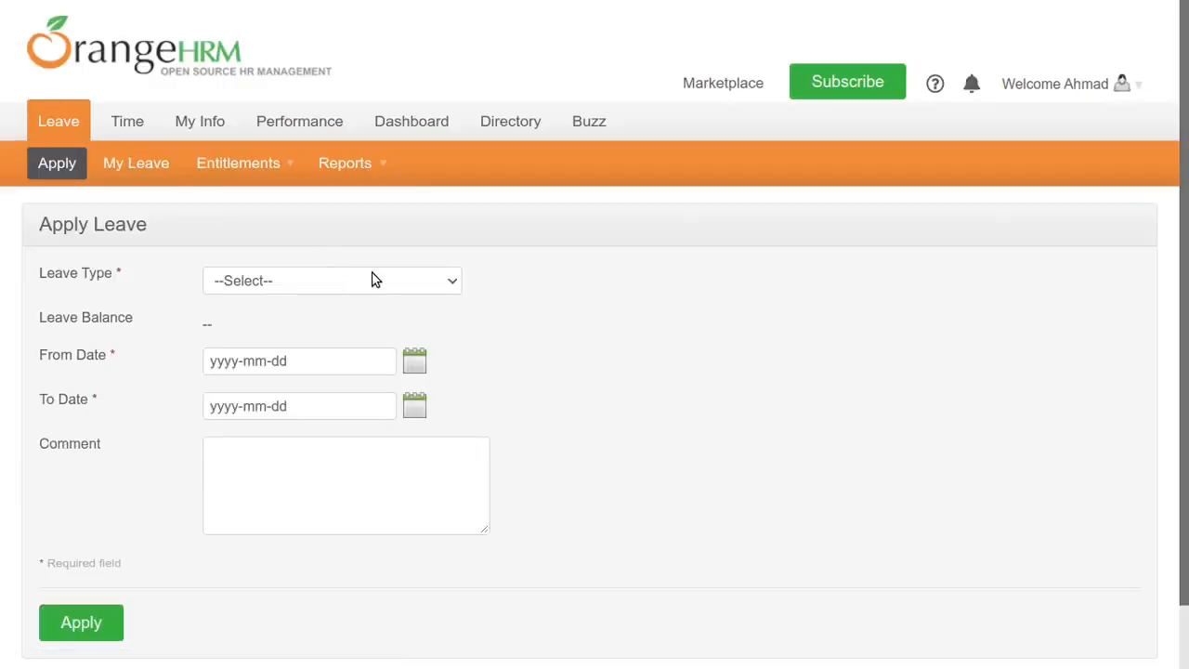
click(372, 280)
click(367, 320)
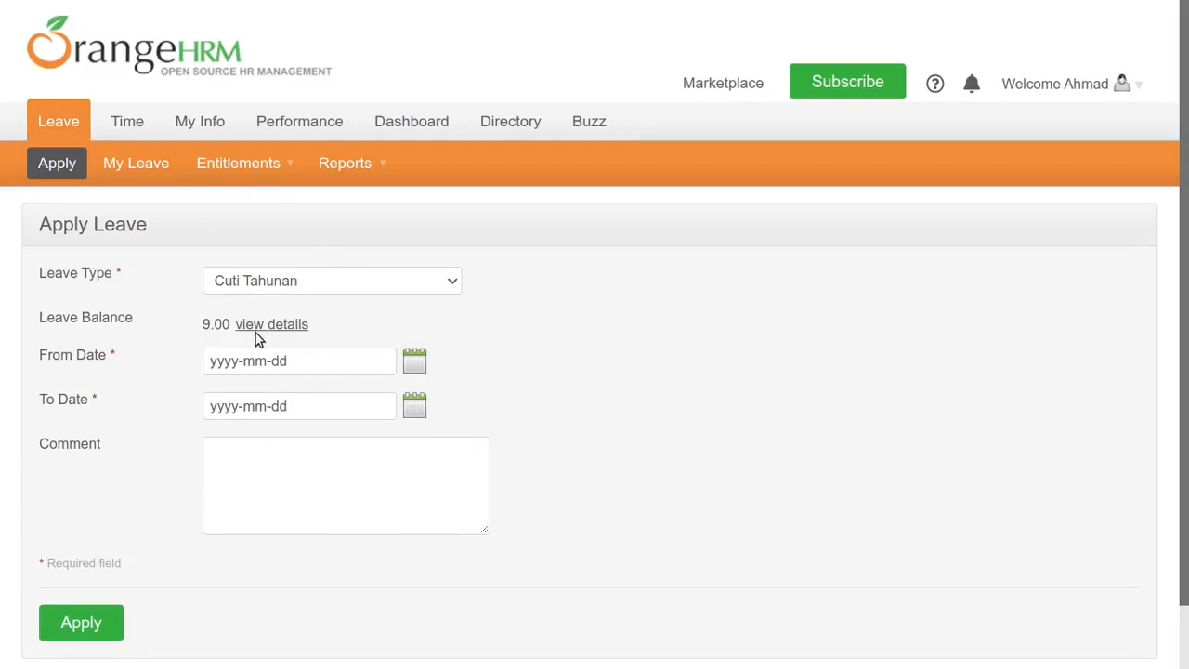
click(415, 362)
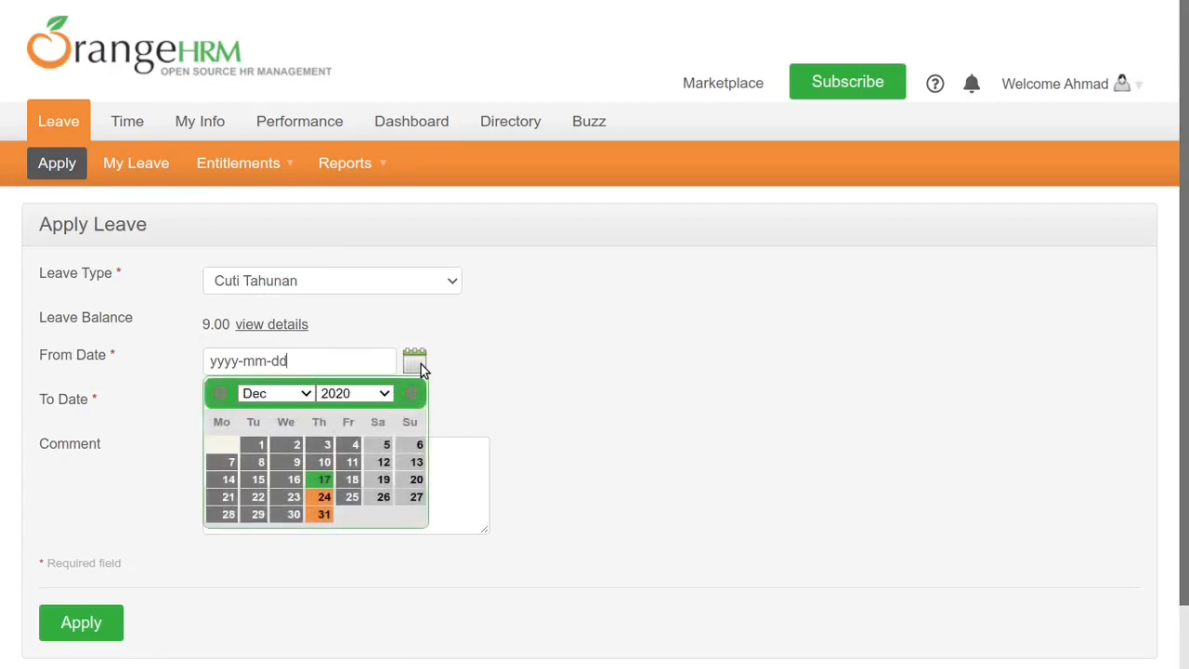
click(293, 516)
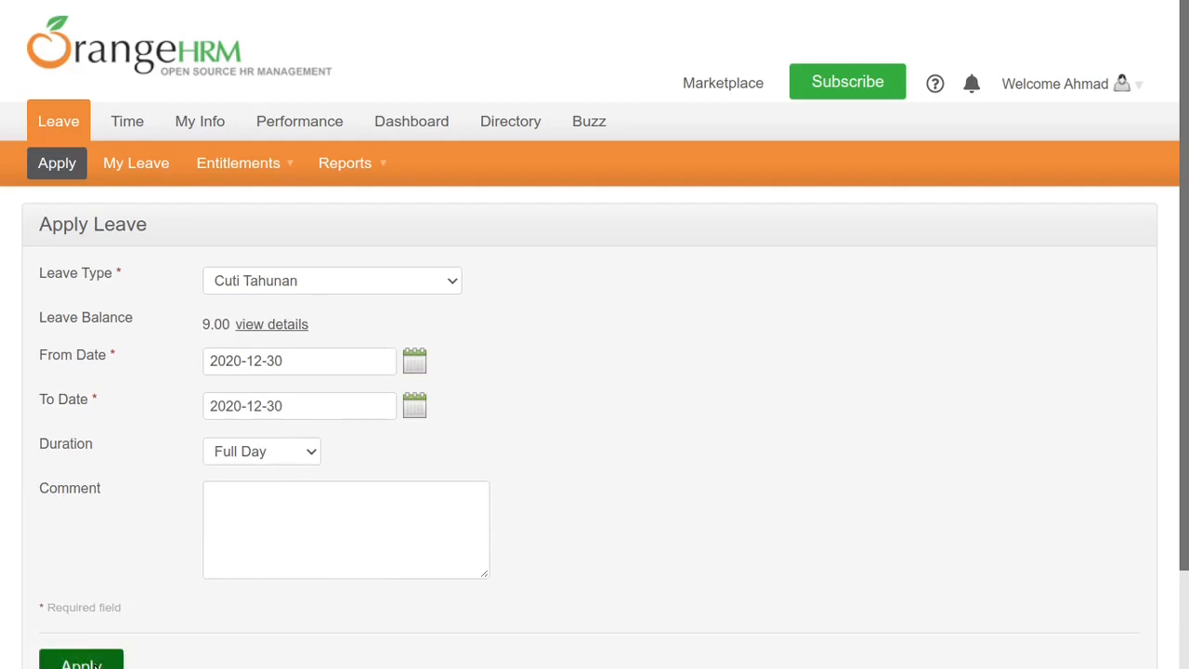
click(100, 665)
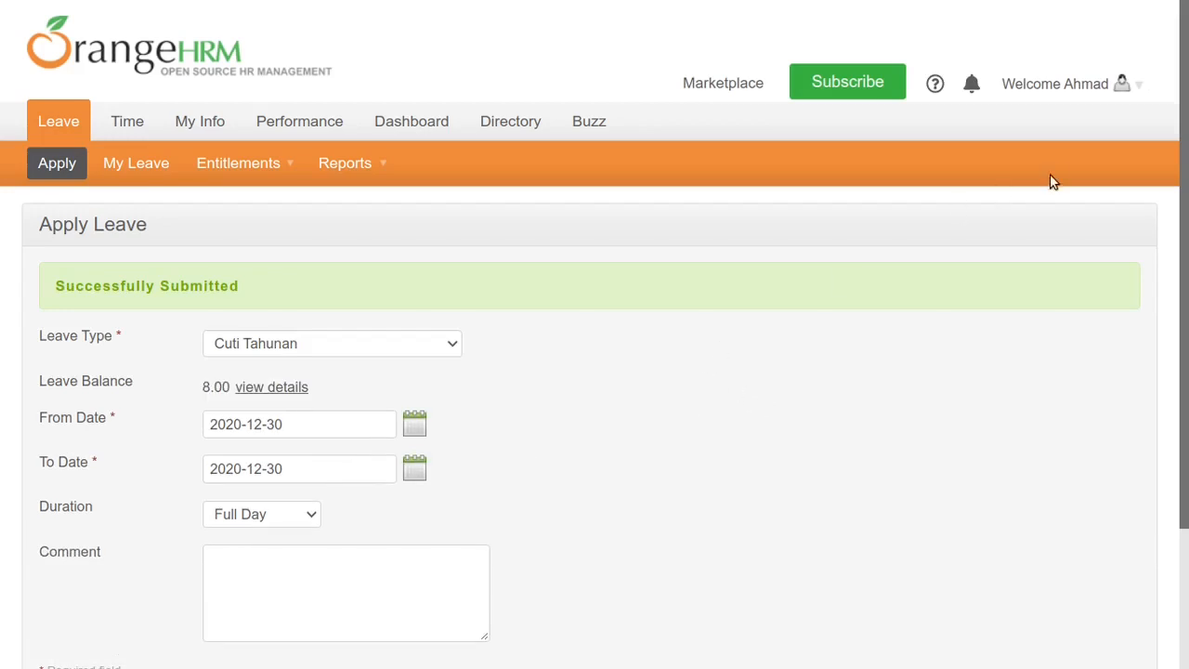
Step: Open the employee's own leave list and compare the statuses of the 2020-12-30 and 2020-12-23 requests
mouse_move(282, 165)
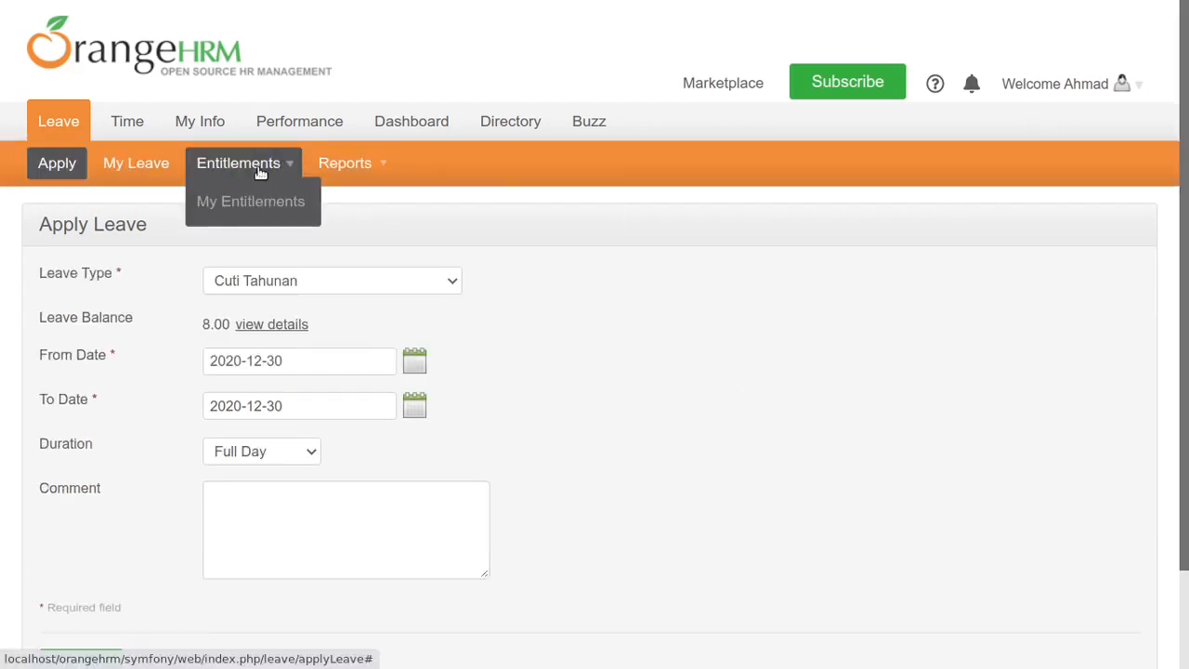
click(135, 169)
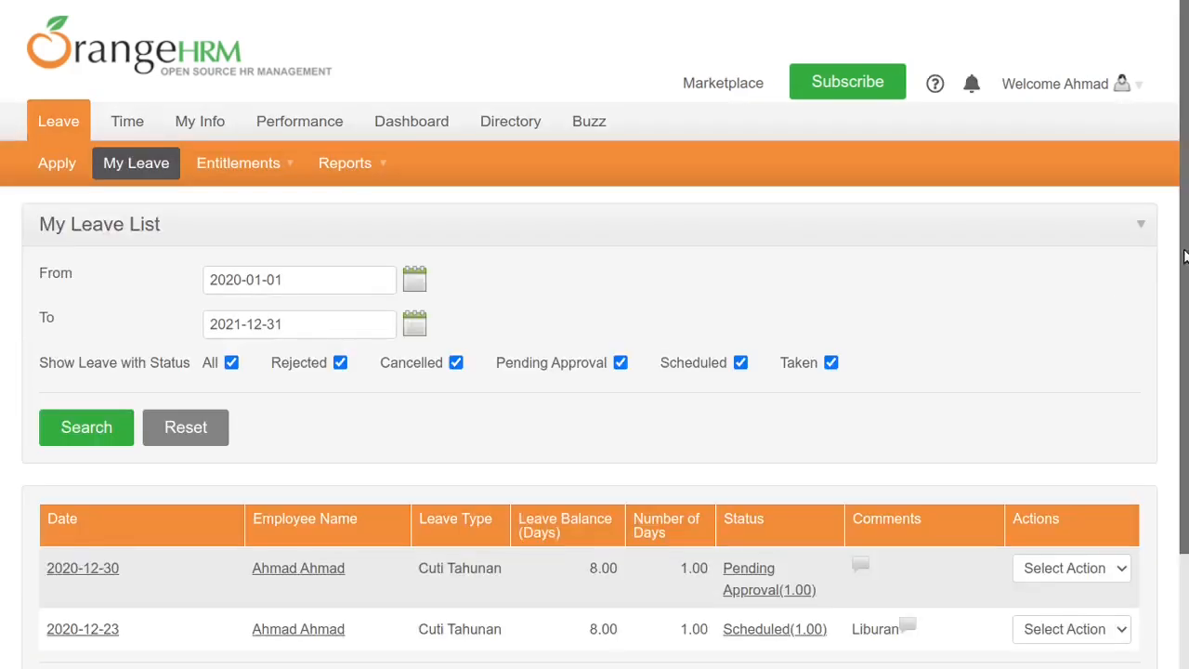
drag(1184, 255, 1186, 520)
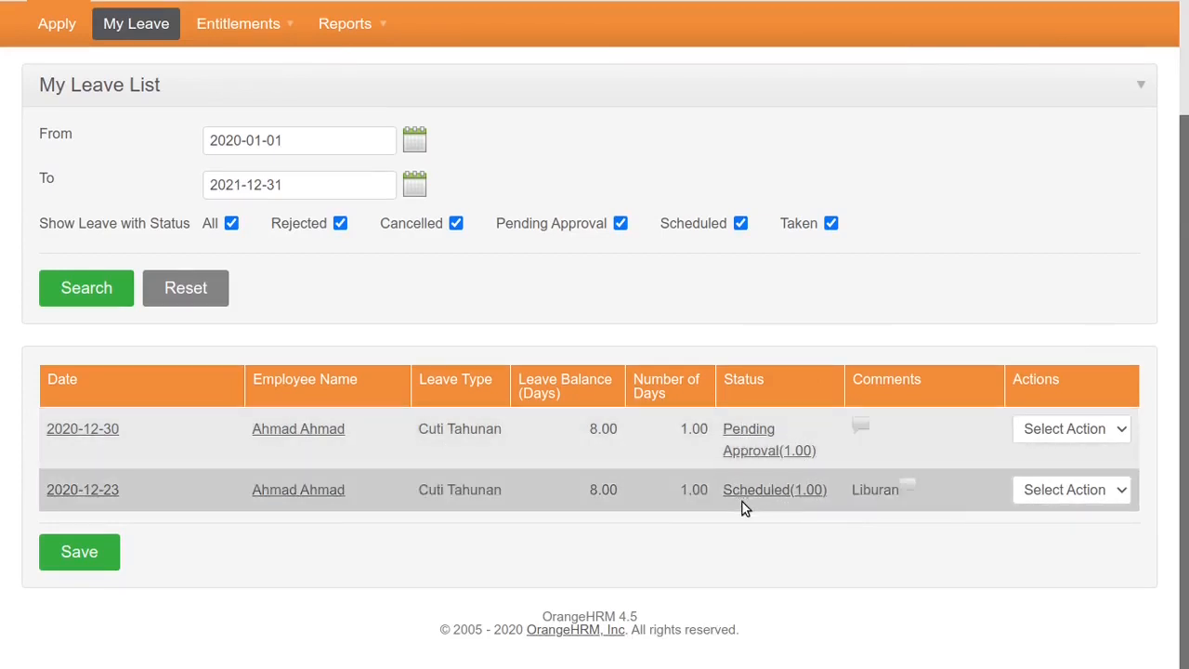
scroll(1182, 153, up, 2)
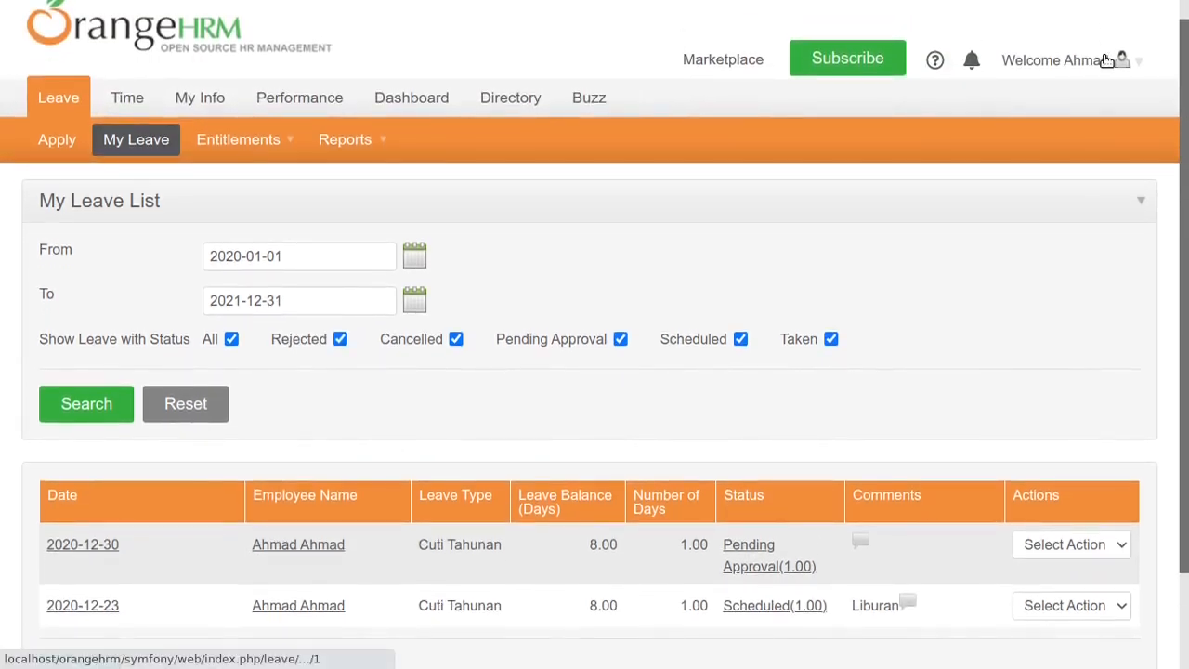
Step: Log out of the employee's account, log in as administrator with the saved username and password, and dismiss the browser's password alert
click(1107, 61)
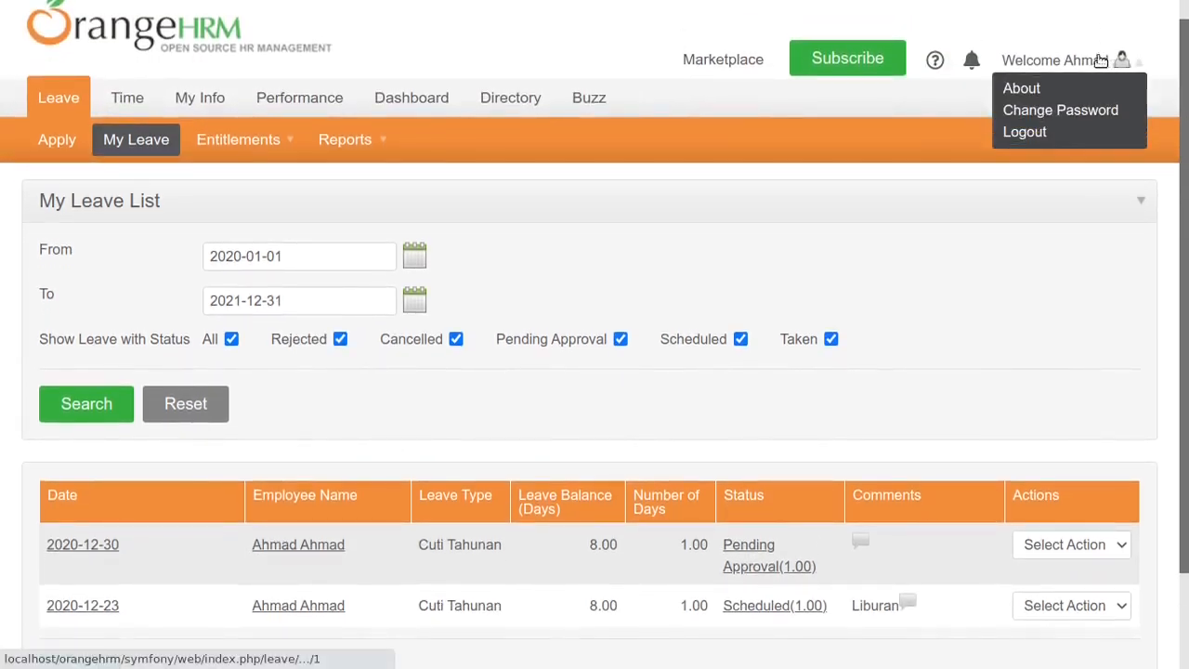
click(1045, 133)
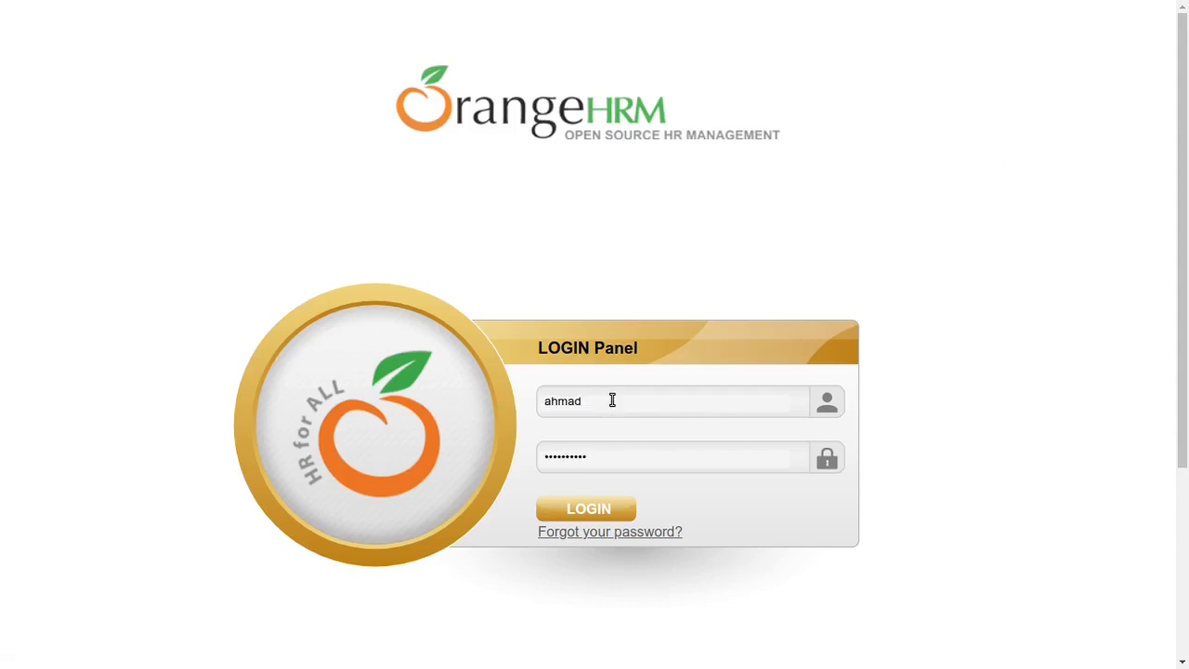
double_click(587, 400)
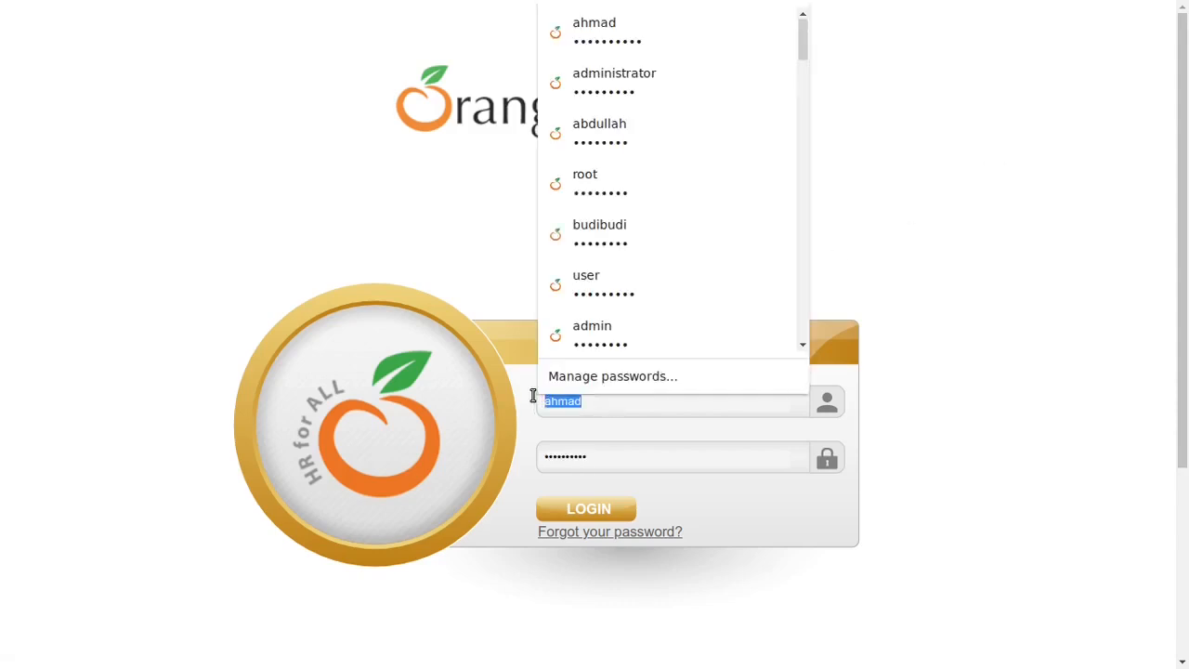
click(676, 78)
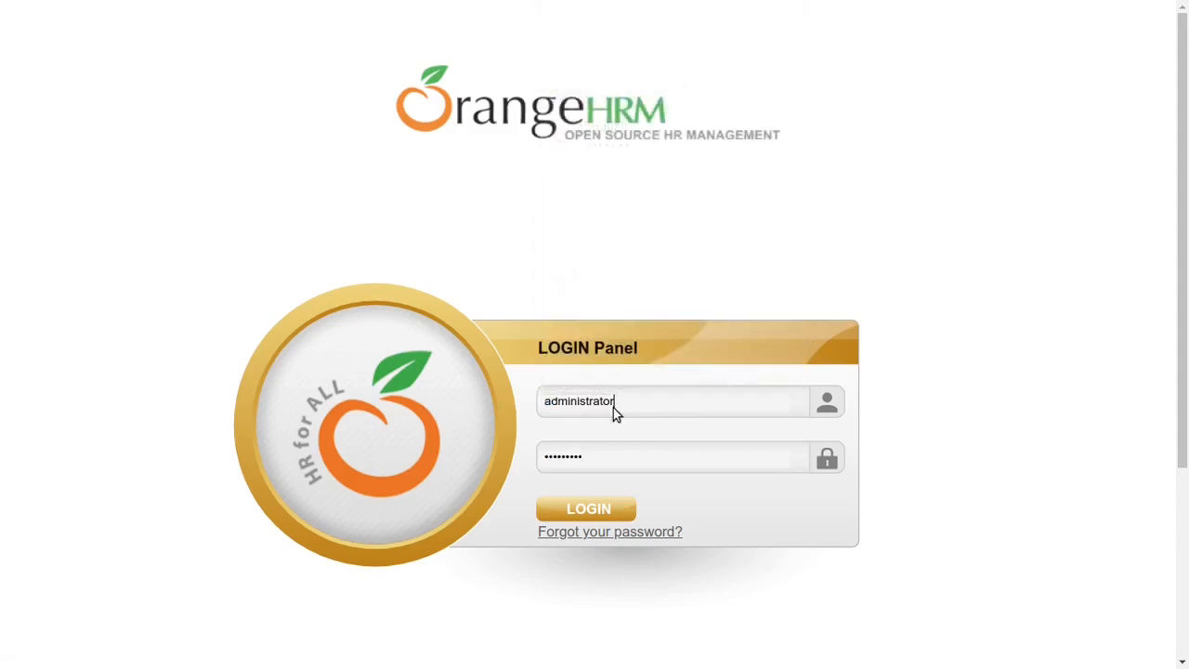
click(606, 506)
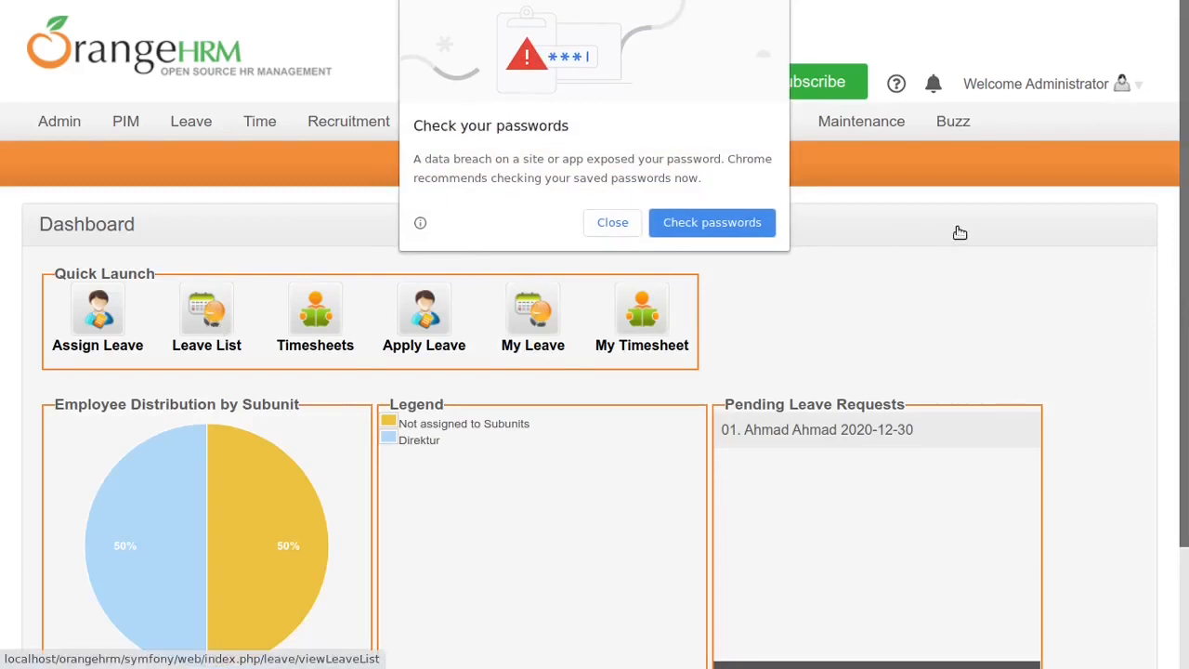
click(613, 228)
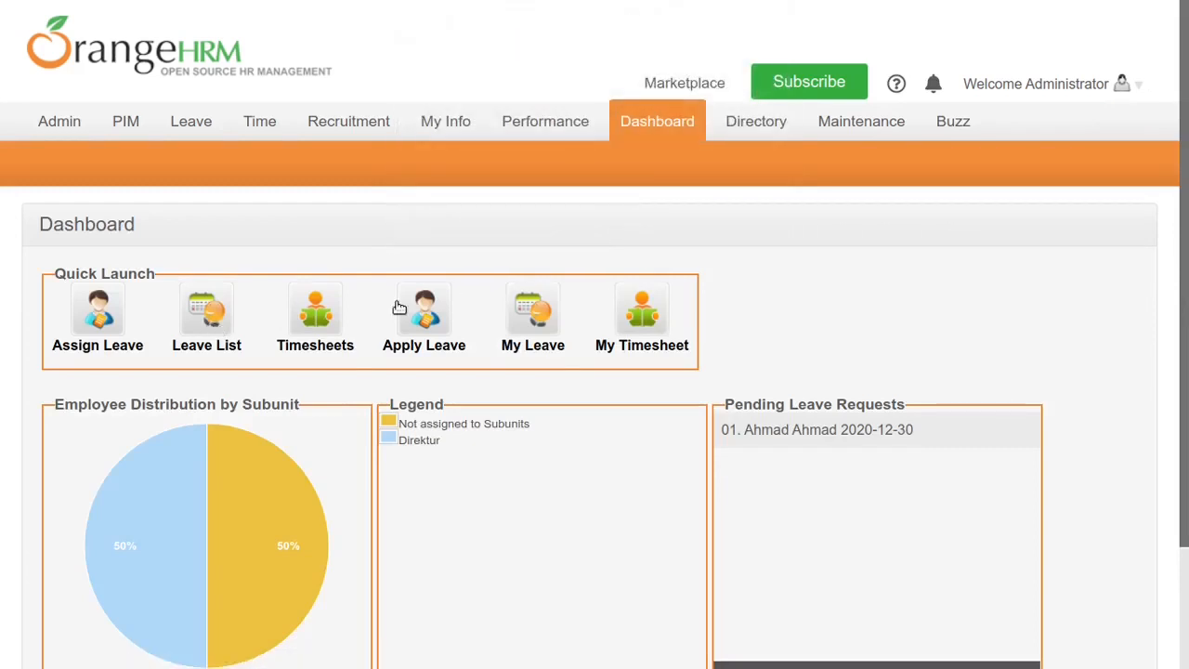
Step: Open the administrator's leave list, set the action for the pending 2020-12-30 request to Reject, and save it
click(192, 341)
drag(1186, 286, 1186, 555)
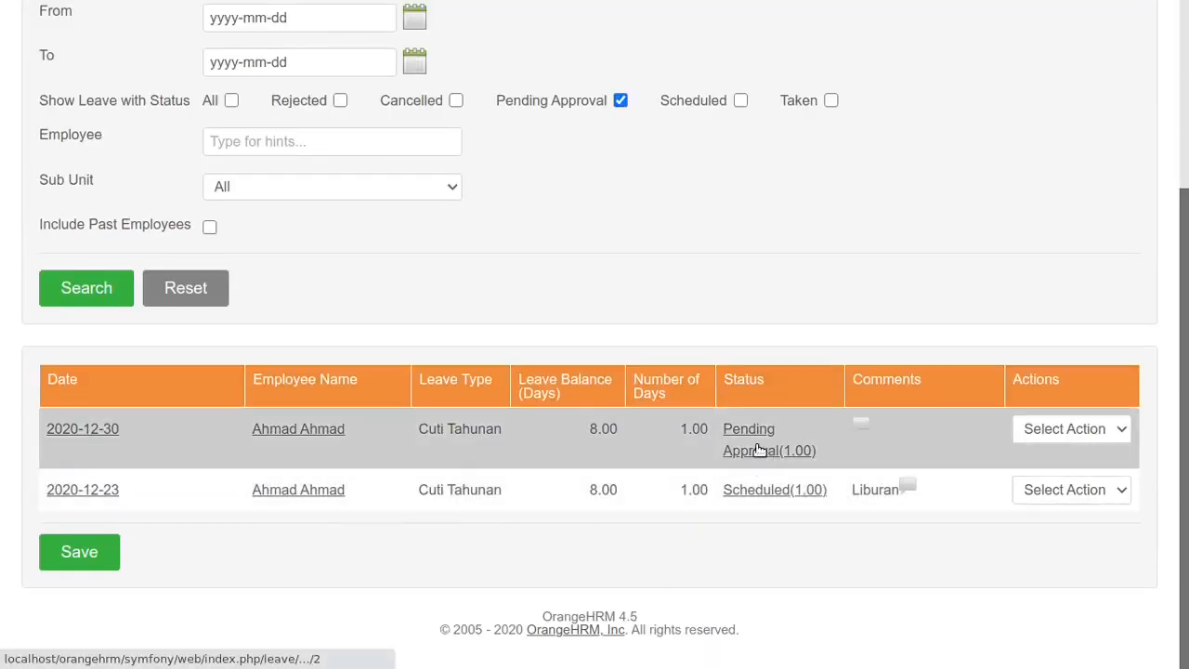
click(1105, 429)
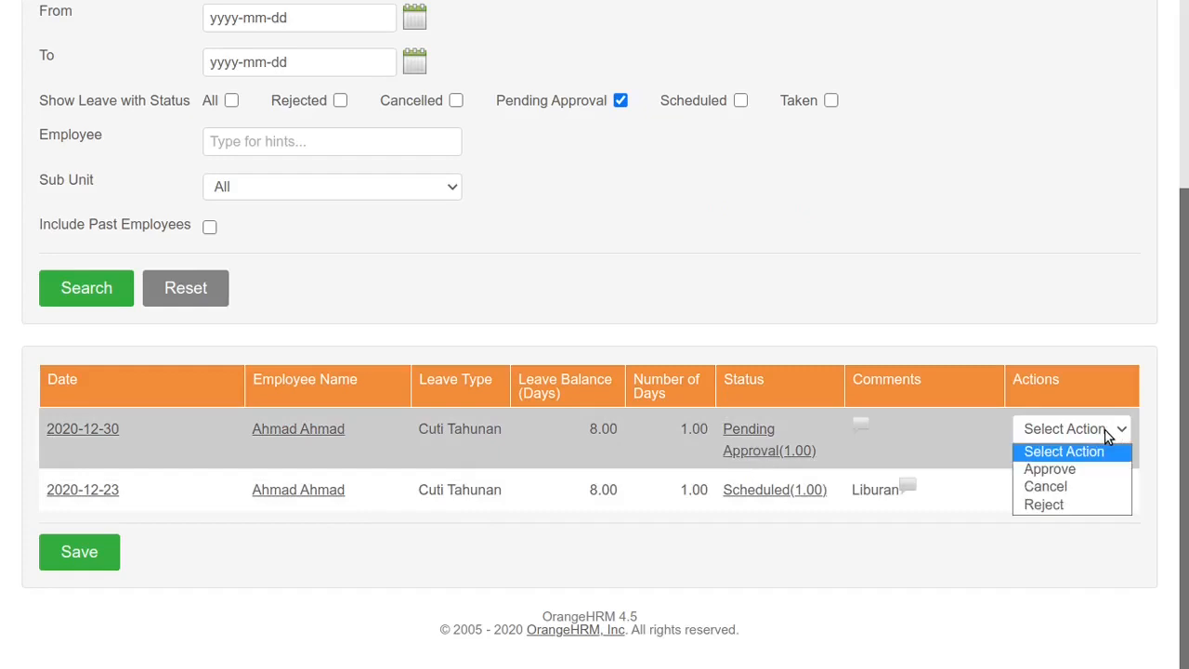
click(1056, 505)
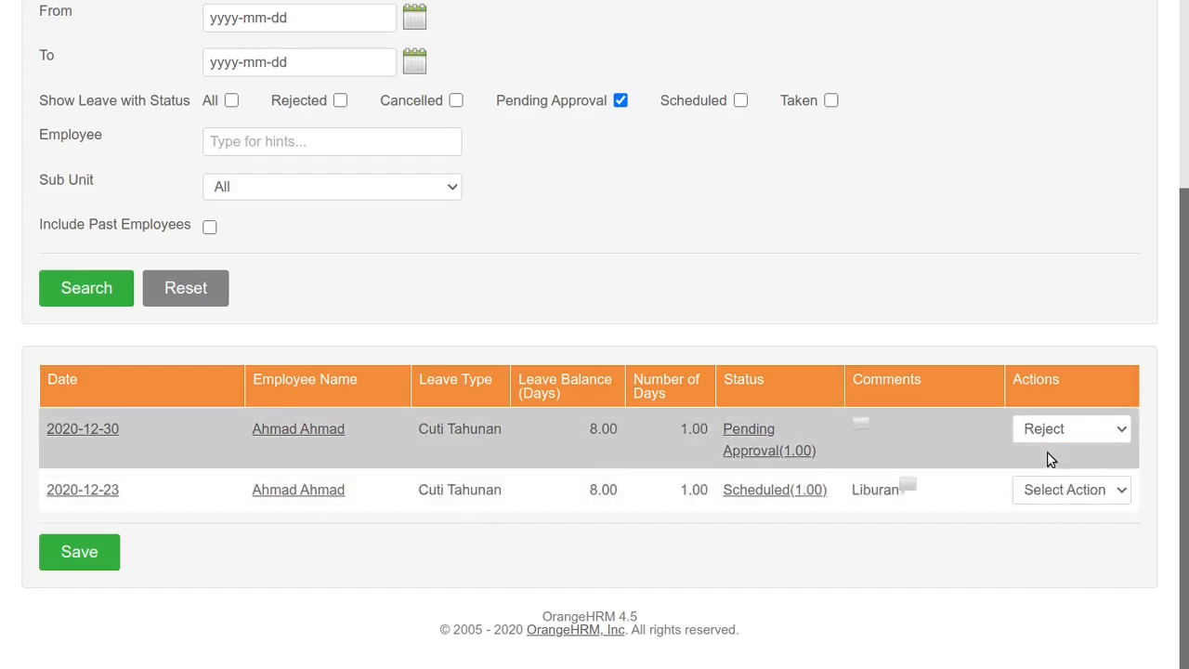
click(81, 552)
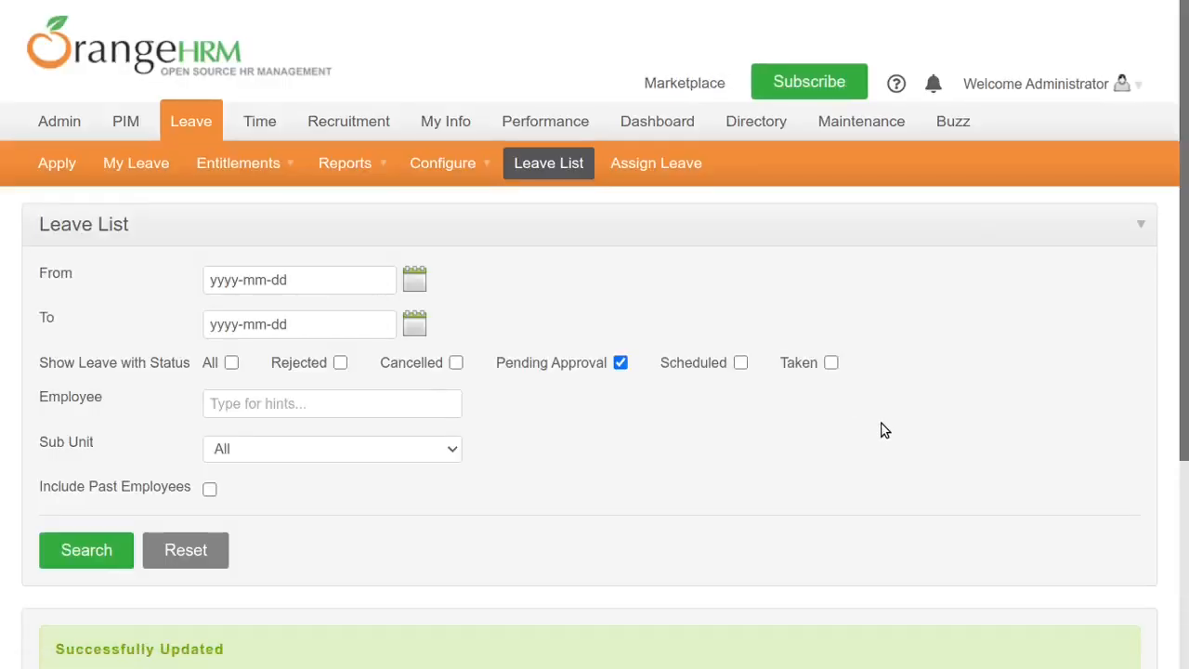
Step: Reset the leave list filters and check the status and leave balance of the listed requests
click(186, 559)
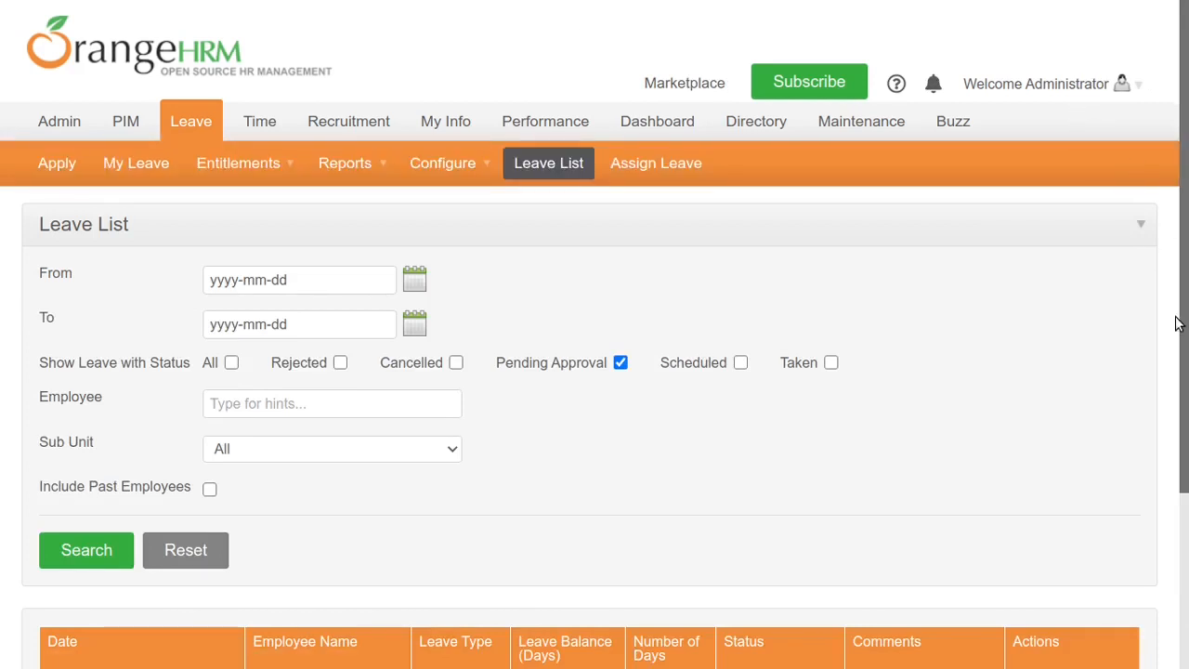
drag(1183, 345, 1186, 647)
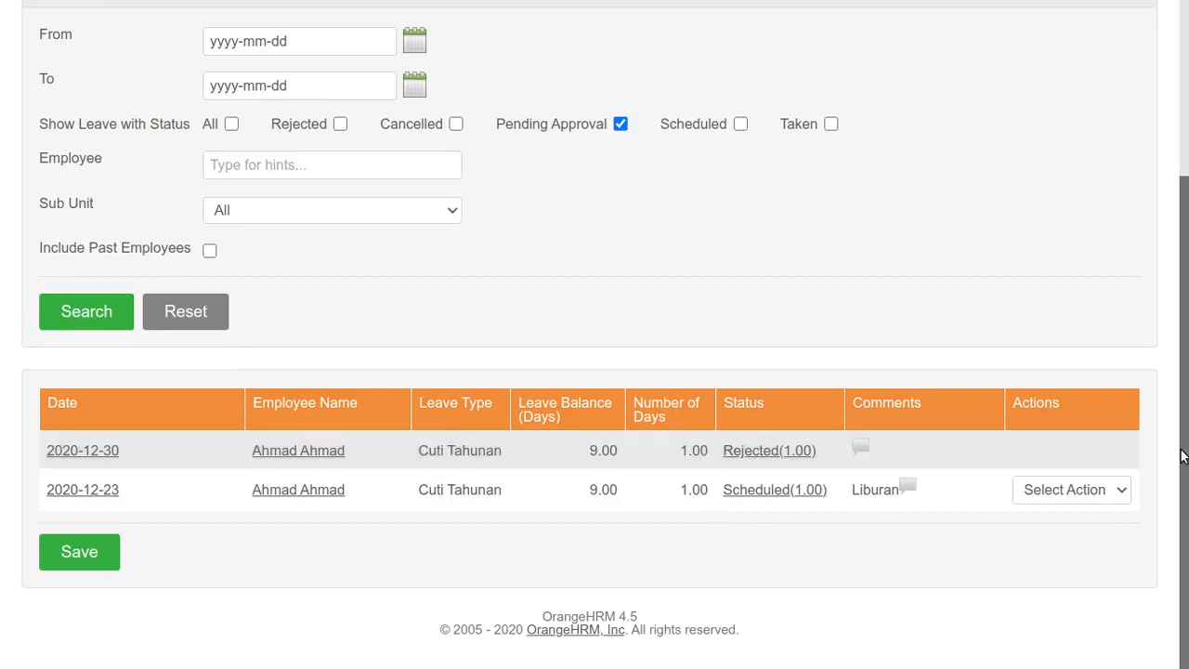
drag(1182, 455, 1181, 279)
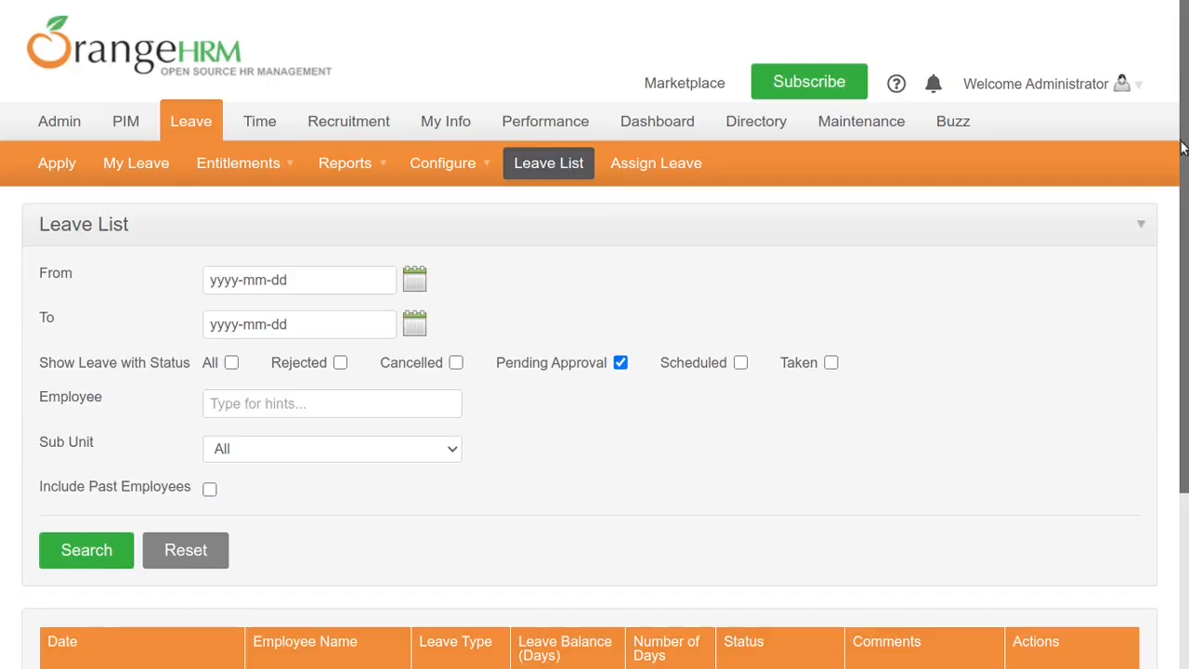
Step: Log out of the administrator account, log in to the employee's account with the prefilled credentials, and dismiss the browser's password alert
click(1034, 84)
click(1029, 155)
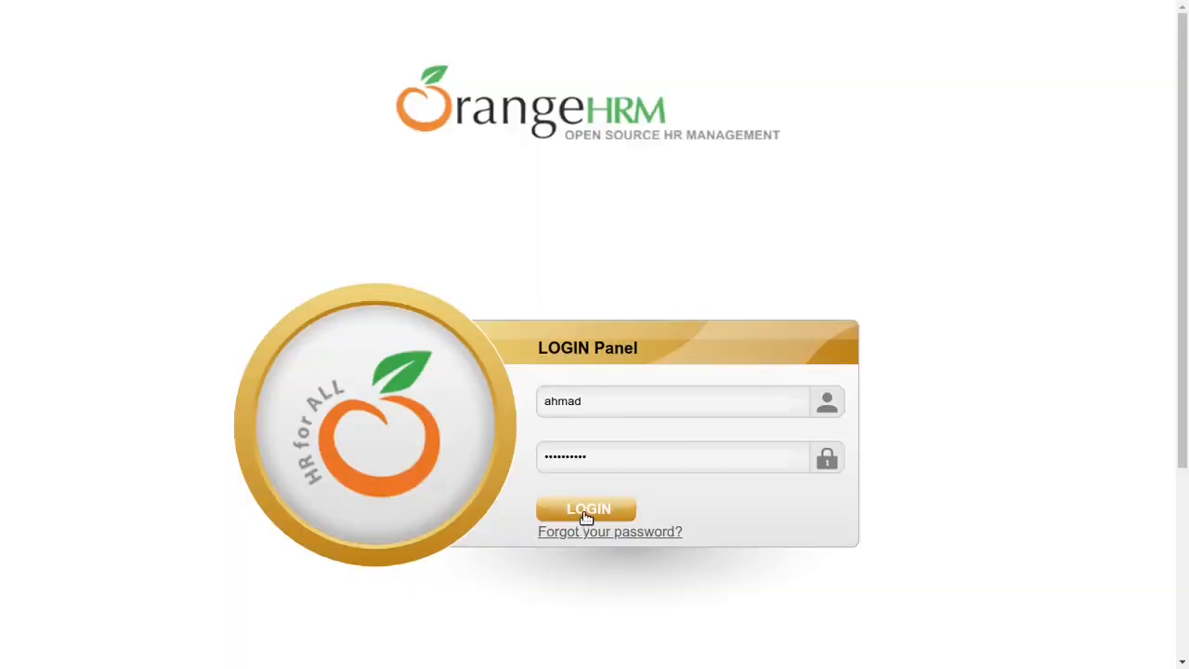
click(585, 513)
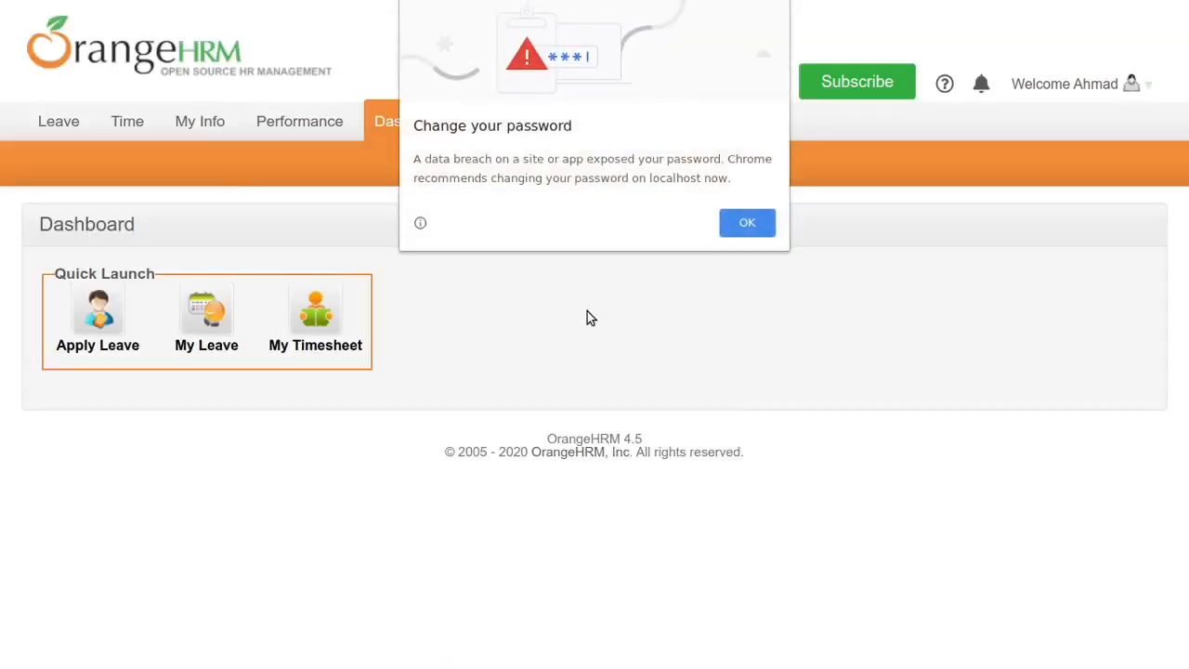
click(725, 224)
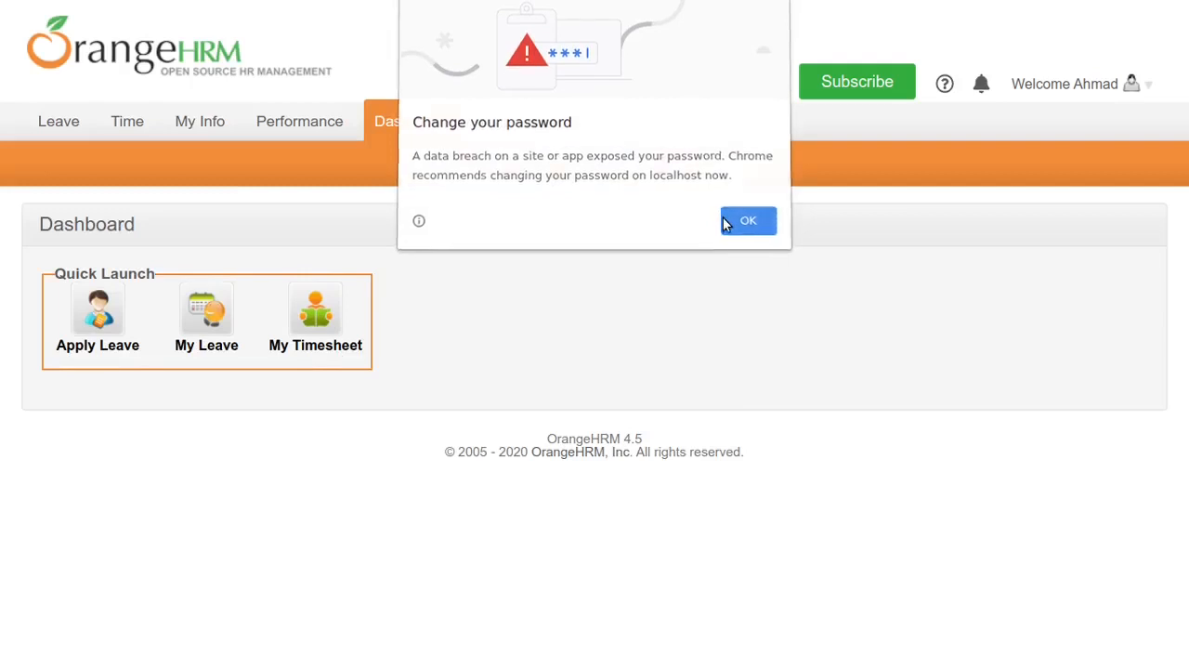
Step: Open the employee's own leave list to check both requests' statuses and the action choices for the 2020-12-23 leave
click(204, 344)
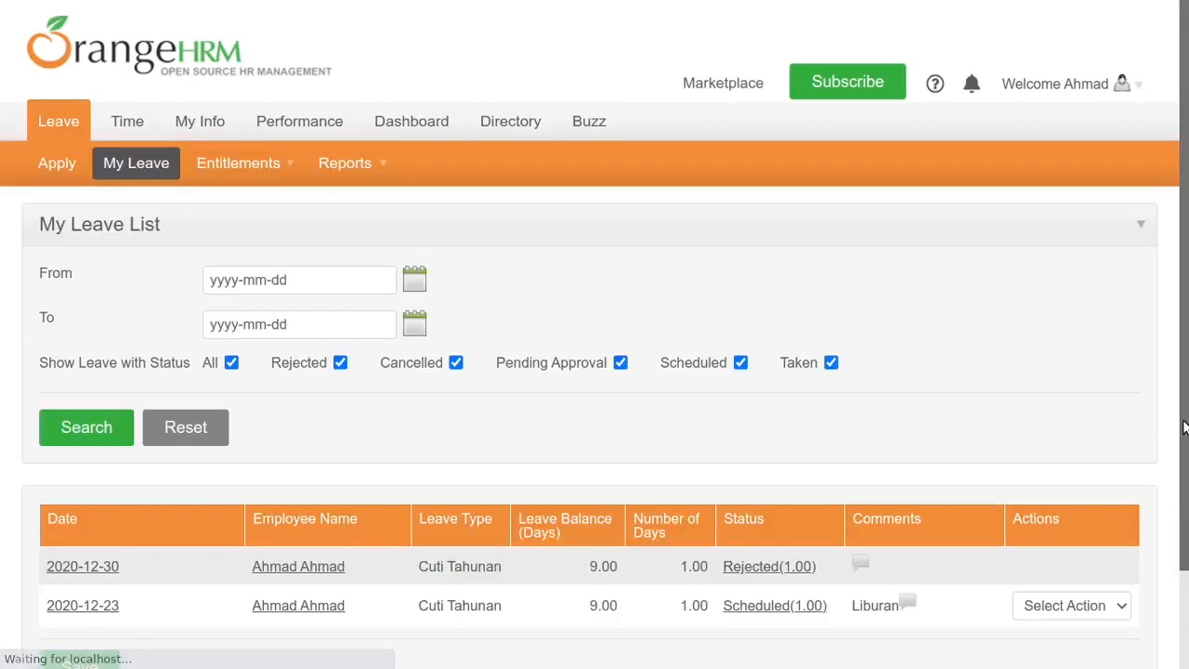
drag(1185, 423, 1187, 626)
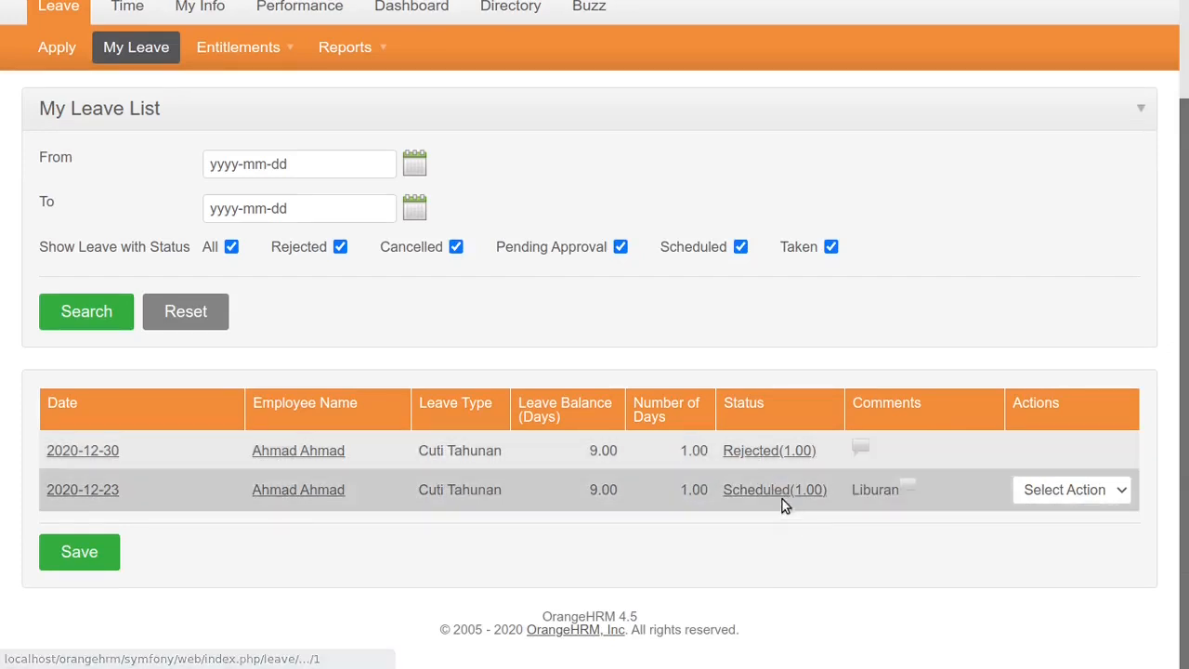
click(1122, 489)
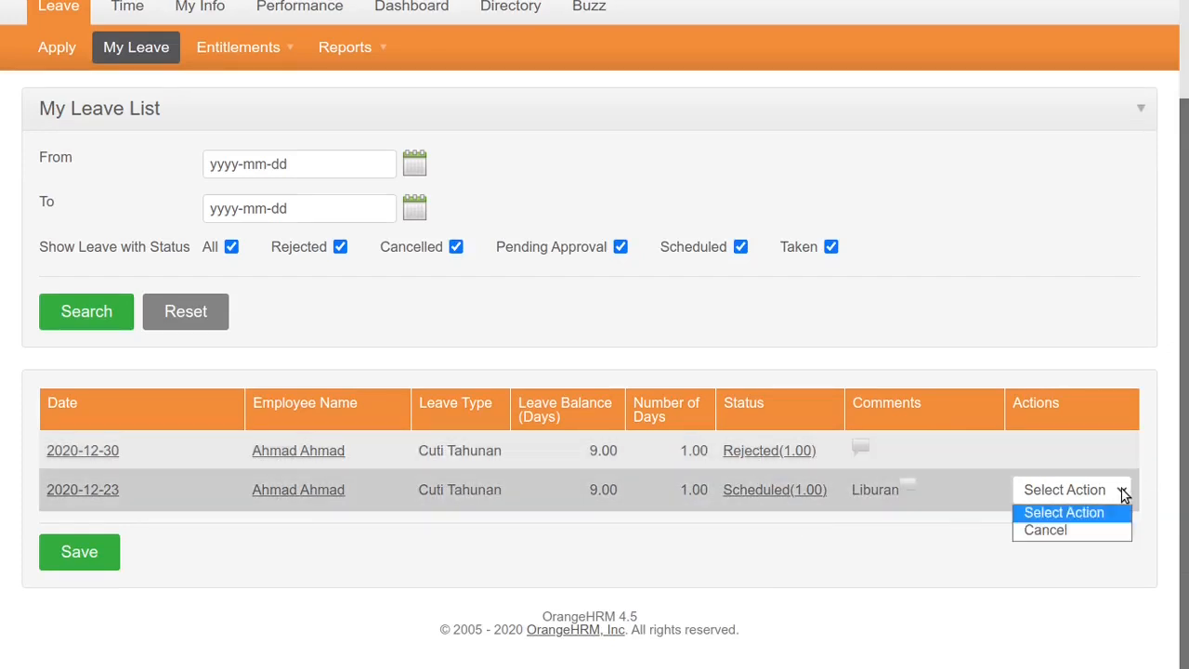